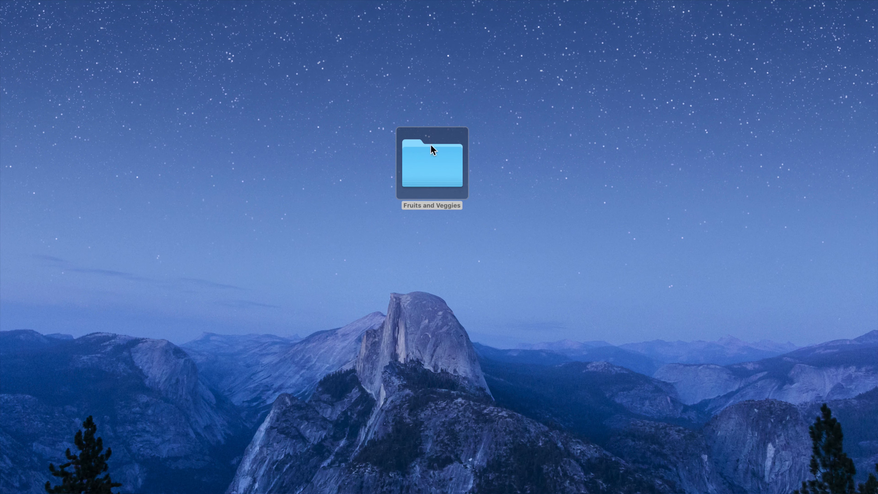
Open the Fruits and Veggies folder and look through its fruit and vegetable image files
{"action": "double_click", "coordinate": [422, 159]}
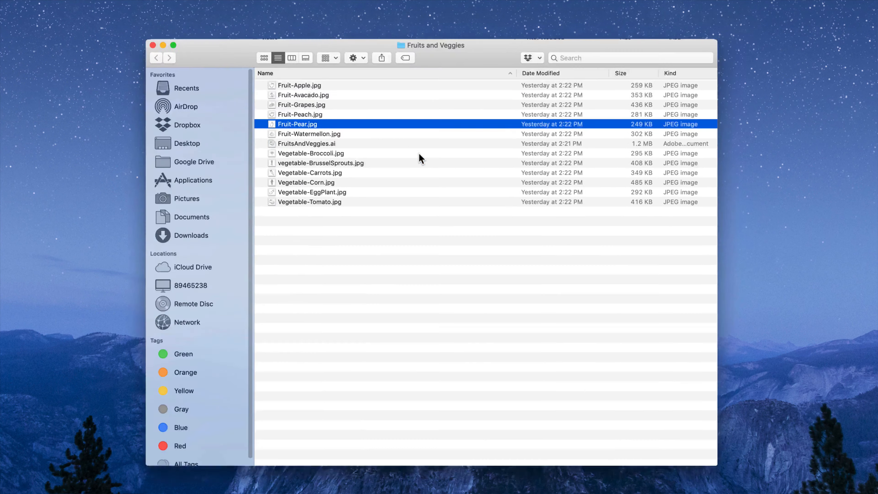
{"action": "left_click_drag", "start_coordinate": [456, 78], "coordinate": [435, 55]}
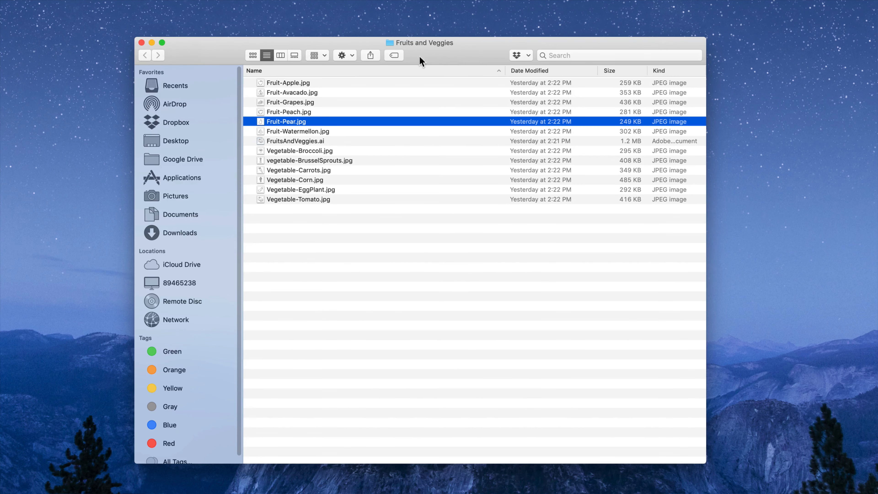
{"action": "left_click_drag", "start_coordinate": [294, 81], "coordinate": [323, 122]}
{"action": "left_click_drag", "start_coordinate": [355, 202], "coordinate": [339, 166]}
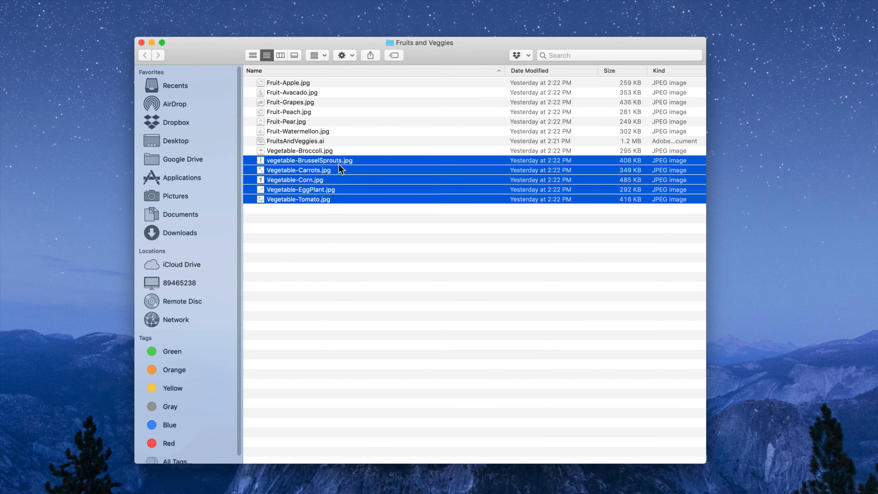
{"action": "left_click", "coordinate": [338, 212]}
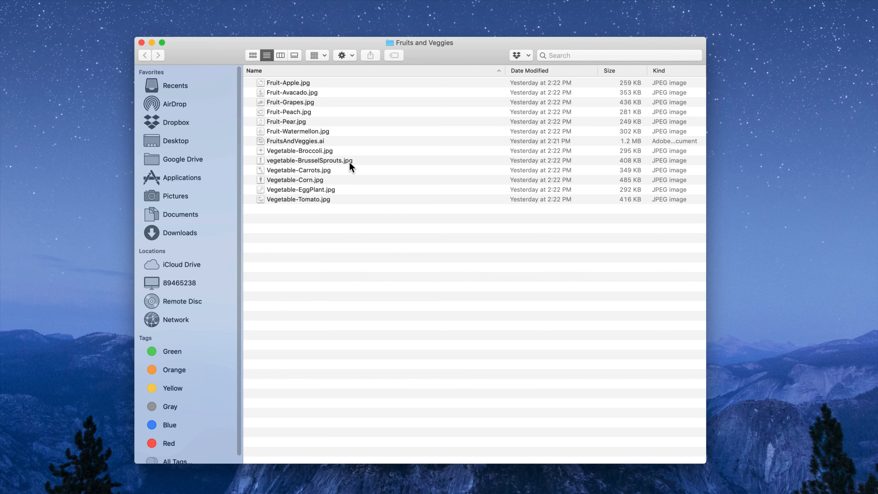
{"action": "left_click", "coordinate": [318, 112]}
{"action": "left_click", "coordinate": [319, 117]}
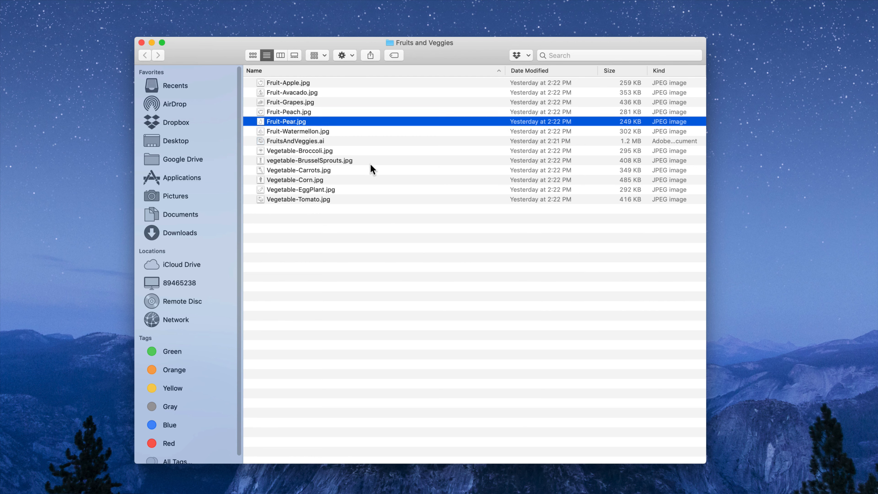
{"action": "left_click", "coordinate": [362, 161]}
{"action": "left_click", "coordinate": [363, 178]}
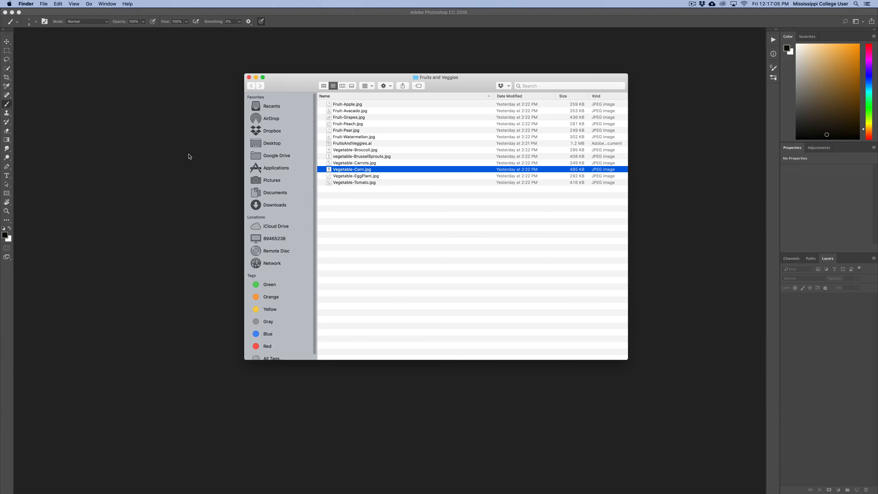
Switch to Photoshop and create a new 6 x 6 inch document at 300 pixels/inch
{"action": "left_click", "coordinate": [164, 154]}
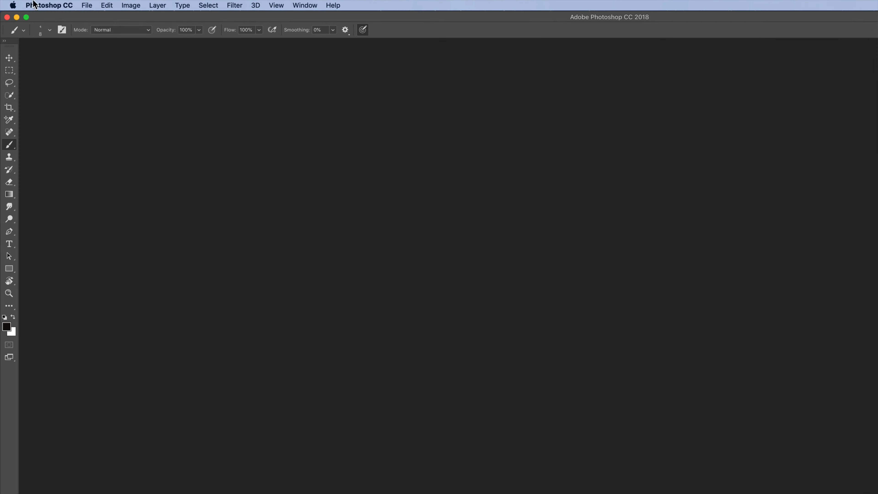
{"action": "left_click", "coordinate": [62, 4]}
{"action": "left_click", "coordinate": [94, 17]}
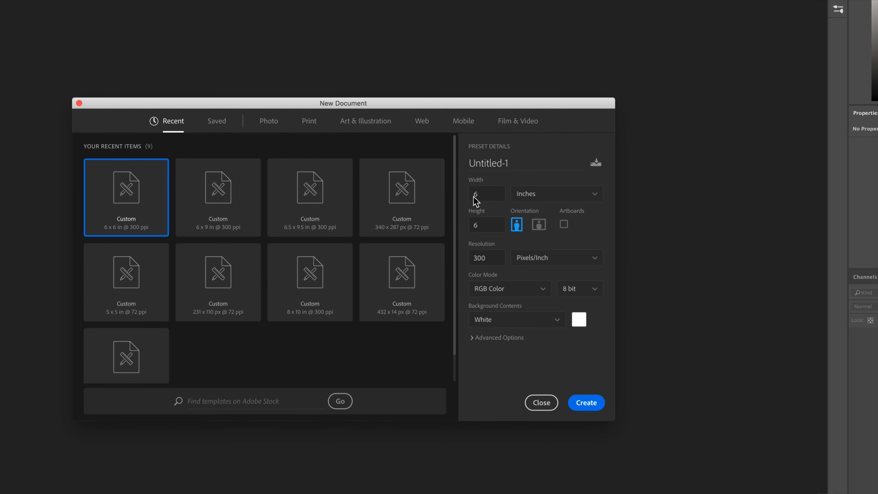
{"action": "left_click", "coordinate": [492, 199]}
{"action": "left_click", "coordinate": [493, 224]}
{"action": "left_click", "coordinate": [497, 257]}
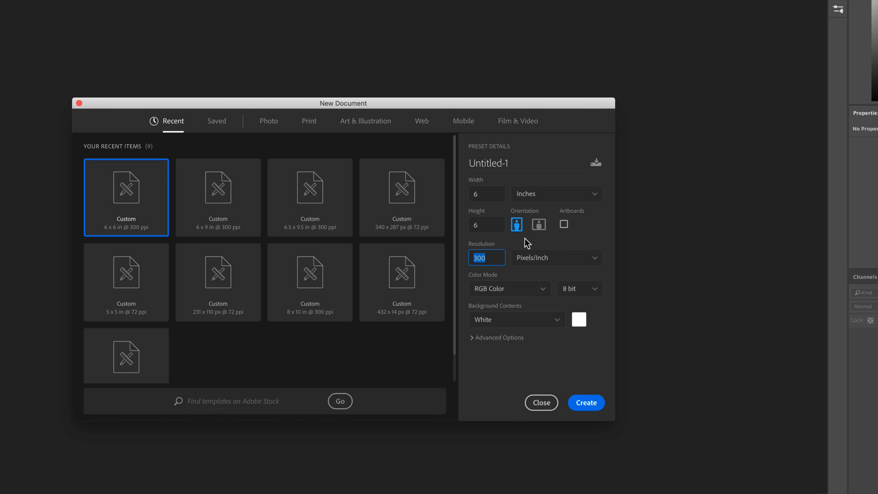
{"action": "left_click", "coordinate": [589, 406]}
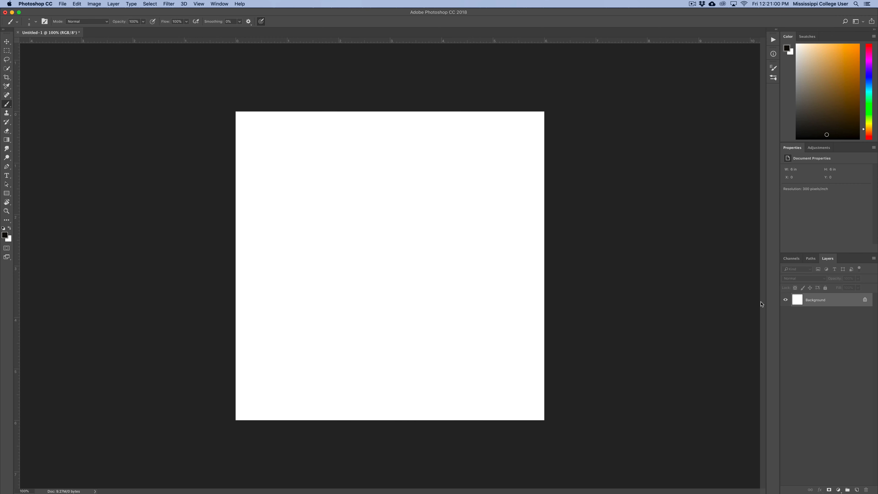
Float the Layers panel beside the canvas and place Fruit-Pear.jpg into the document as an embedded image
{"action": "left_click_drag", "start_coordinate": [828, 260], "coordinate": [581, 163]}
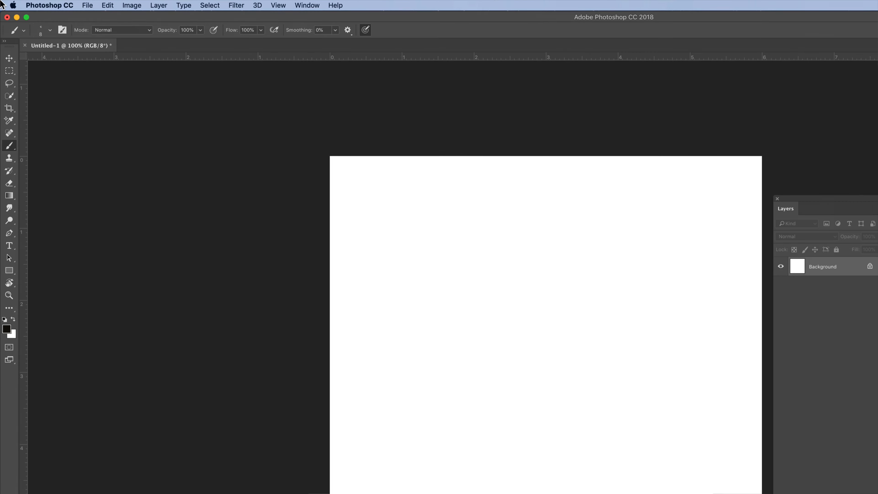
{"action": "left_click", "coordinate": [62, 4]}
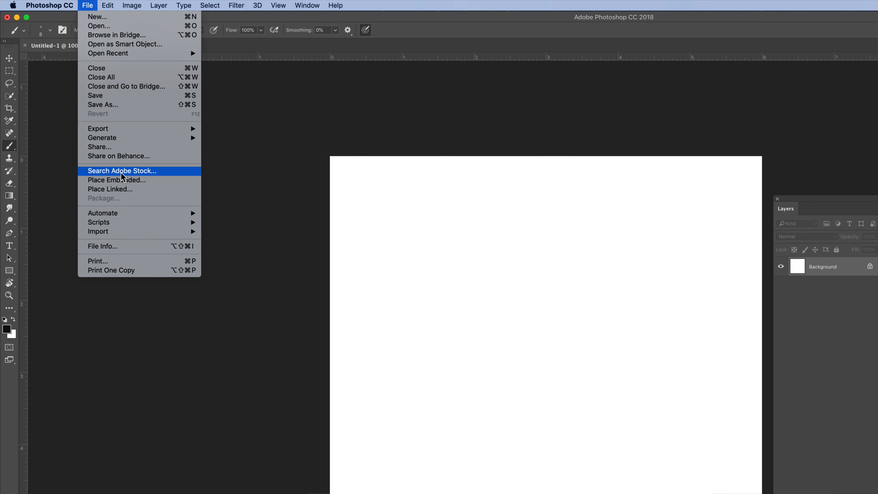
{"action": "left_click", "coordinate": [144, 180]}
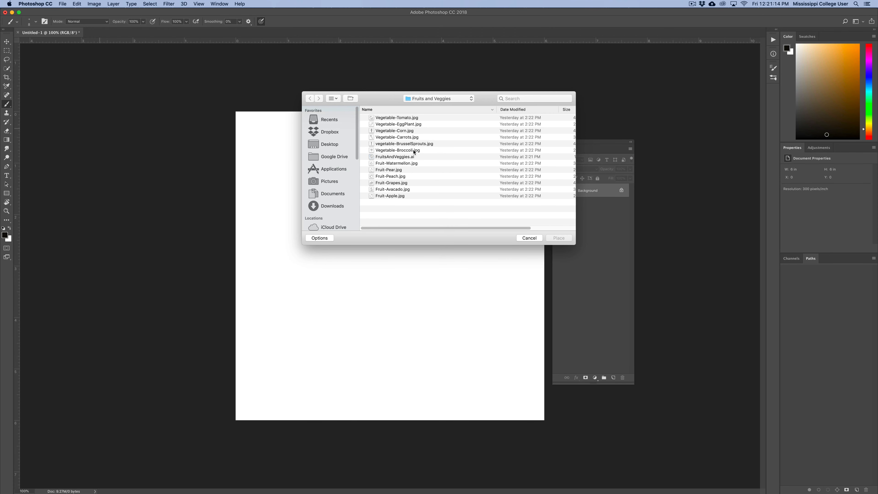
{"action": "left_click", "coordinate": [418, 170]}
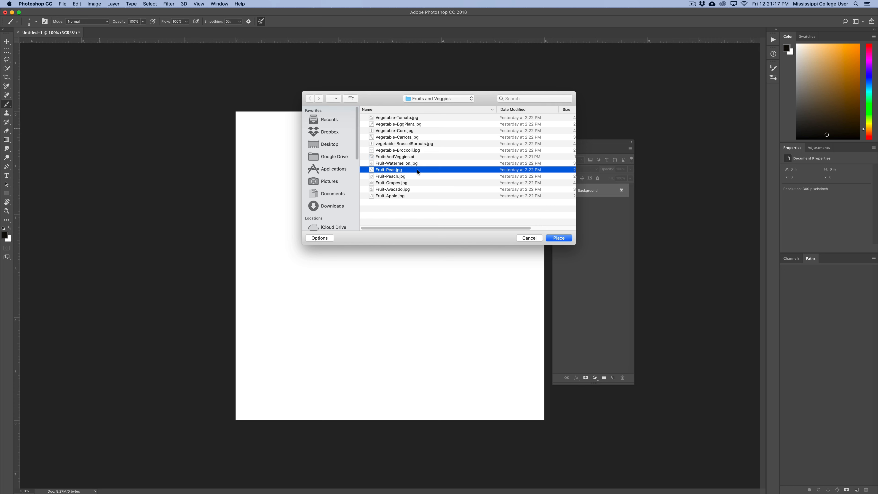
{"action": "left_click", "coordinate": [560, 238]}
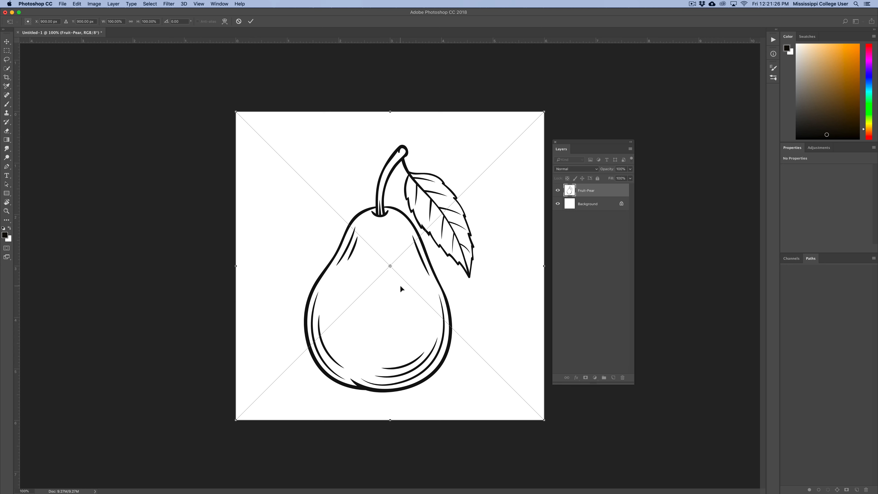
{"action": "left_click", "coordinate": [250, 22]}
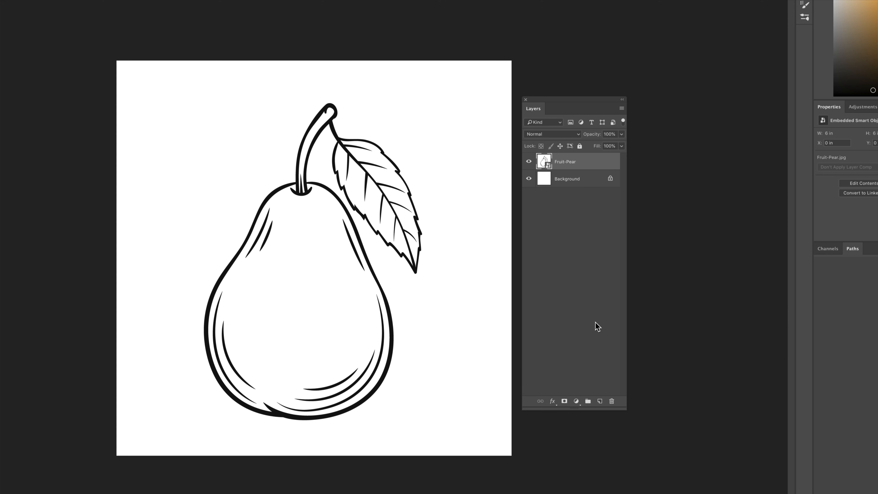
Add a new empty layer beneath the Fruit-Pear layer and name it Solid Color
{"action": "left_click", "coordinate": [600, 402]}
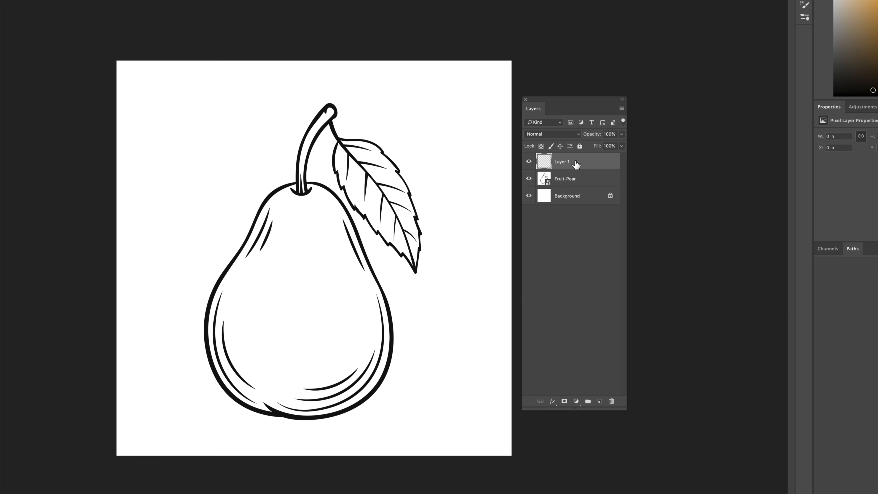
{"action": "left_click_drag", "start_coordinate": [581, 161], "coordinate": [580, 185]}
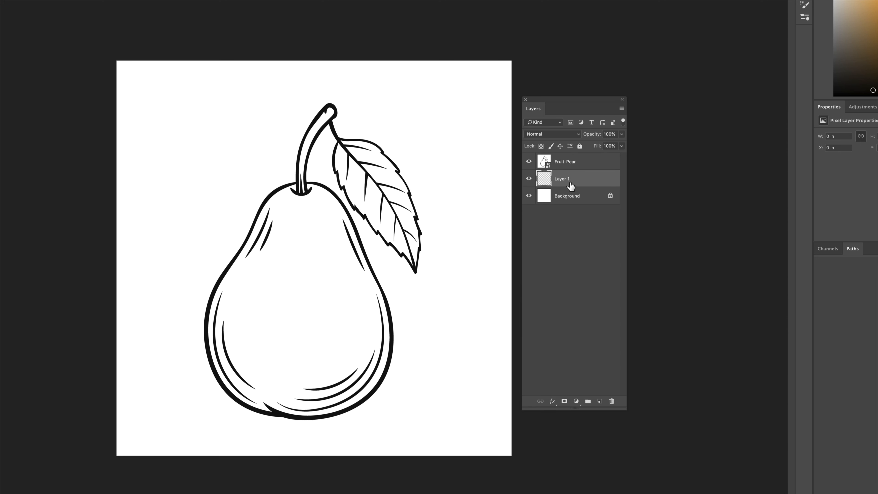
{"action": "double_click", "coordinate": [562, 179]}
{"action": "type", "text": "Solid Color"}
{"action": "key", "text": "Return"}
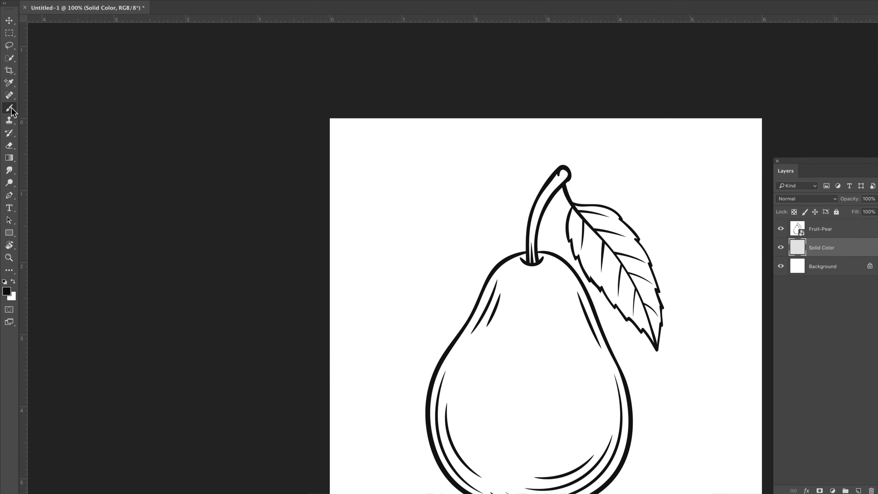
Select the Brush Tool with the Soft Round brush at 44 px size and 0% hardness
{"action": "right_click", "coordinate": [7, 103]}
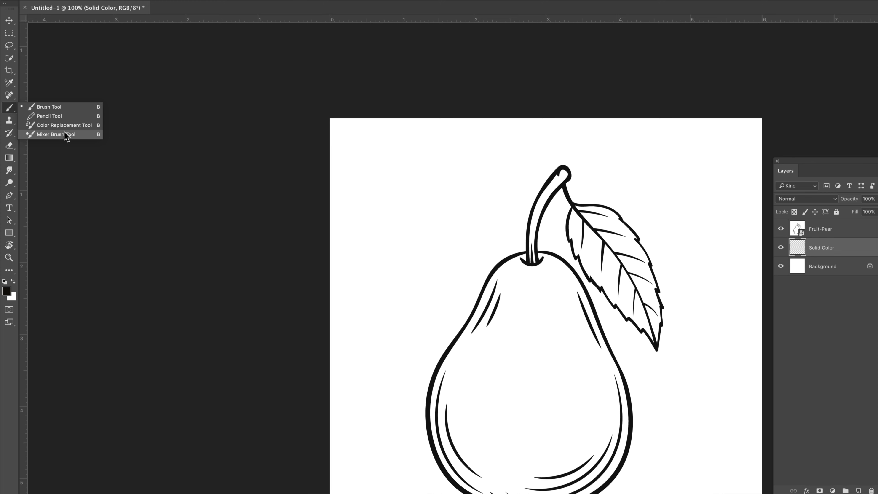
{"action": "left_click", "coordinate": [55, 107]}
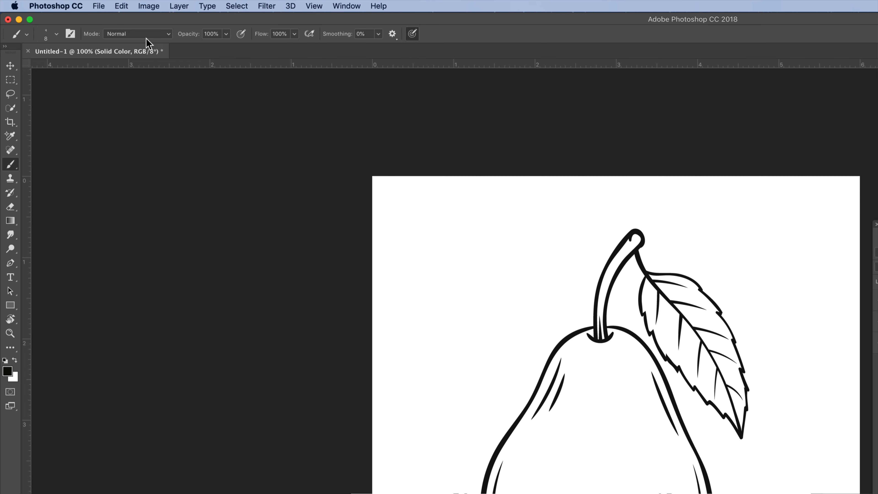
{"action": "left_click", "coordinate": [56, 36]}
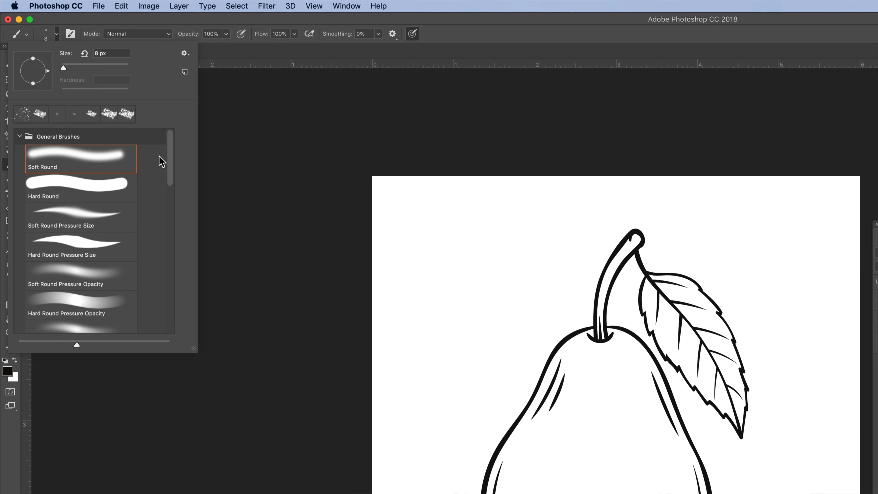
{"action": "left_click", "coordinate": [53, 164]}
{"action": "left_click", "coordinate": [48, 190]}
{"action": "left_click", "coordinate": [57, 160]}
{"action": "mouse_move", "coordinate": [61, 95]}
{"action": "left_mouse_down"}
{"action": "mouse_move", "coordinate": [123, 94]}
{"action": "mouse_move", "coordinate": [59, 93]}
{"action": "left_mouse_up"}
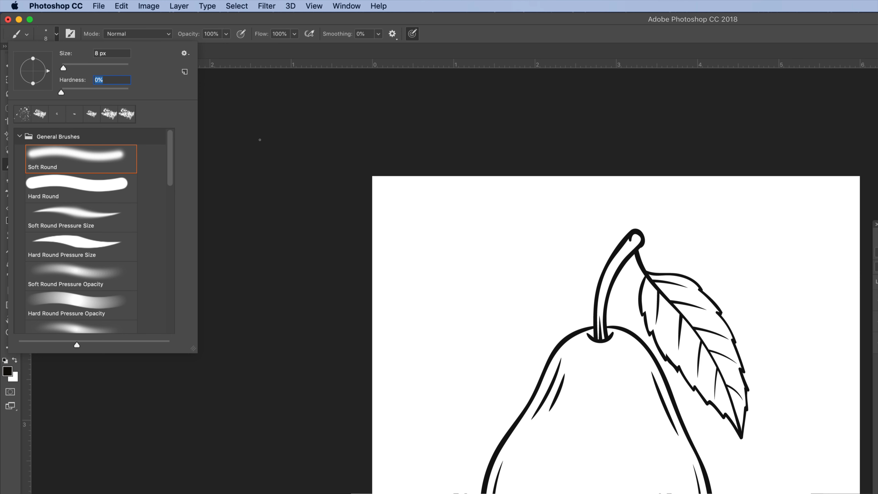
{"action": "left_click_drag", "start_coordinate": [64, 67], "coordinate": [76, 68]}
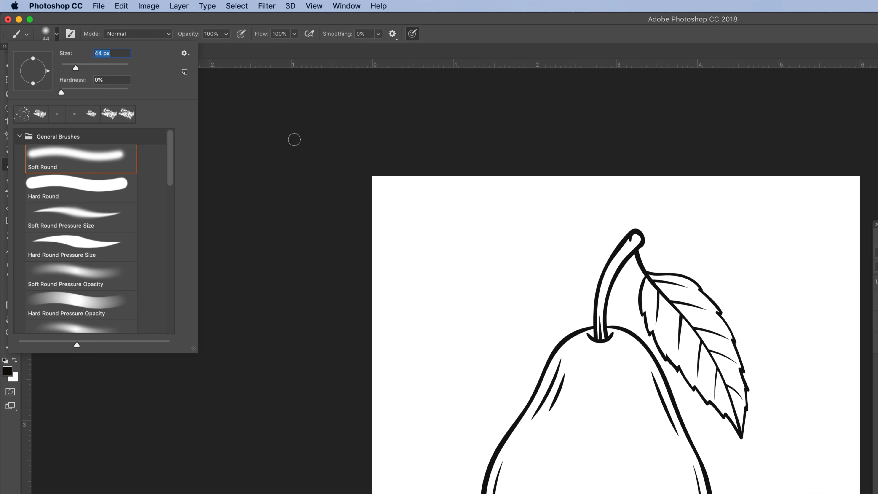
{"action": "key", "text": "Return"}
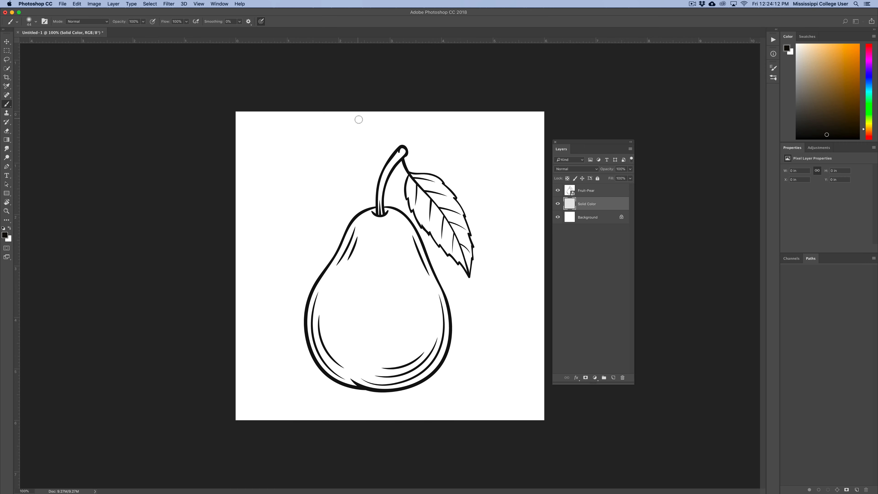
Float the Color panel beside the Layers panel and set the foreground colour to a medium green
{"action": "left_click_drag", "start_coordinate": [788, 36], "coordinate": [685, 183]}
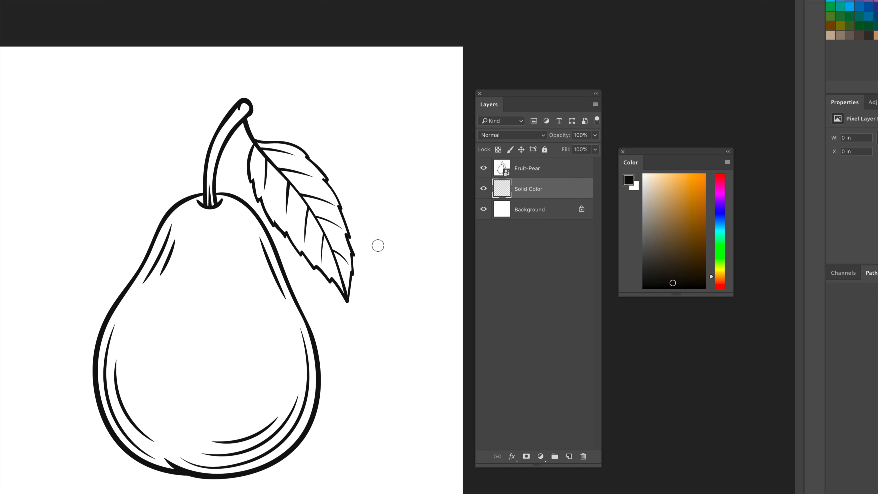
{"action": "left_click", "coordinate": [721, 252]}
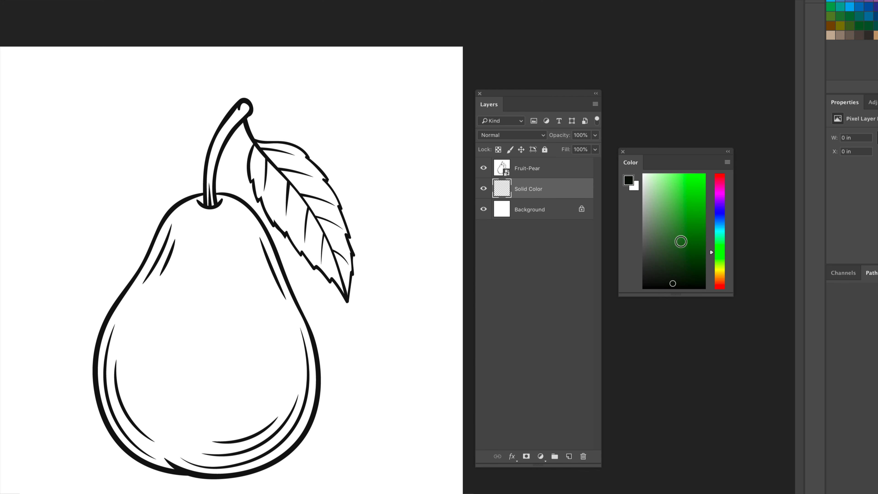
{"action": "left_click_drag", "start_coordinate": [681, 242], "coordinate": [690, 228]}
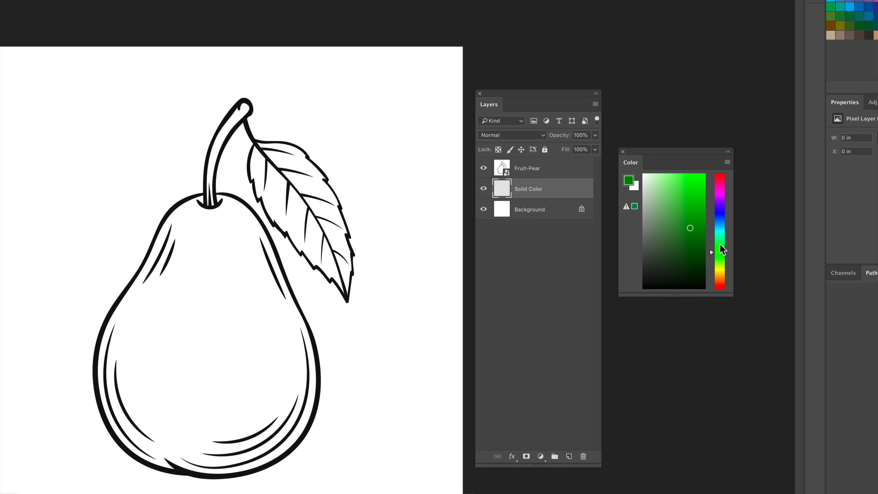
{"action": "left_click", "coordinate": [720, 259]}
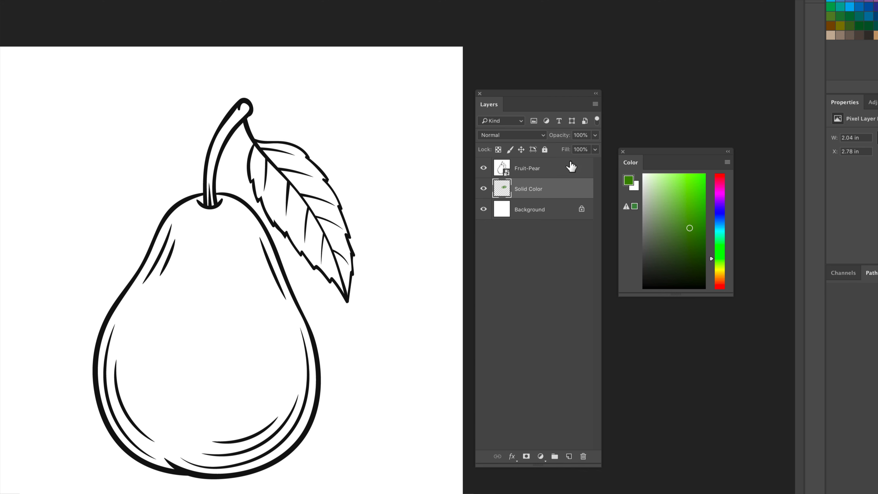
Set the Fruit-Pear layer's blend mode to Multiply
{"action": "left_click", "coordinate": [547, 170]}
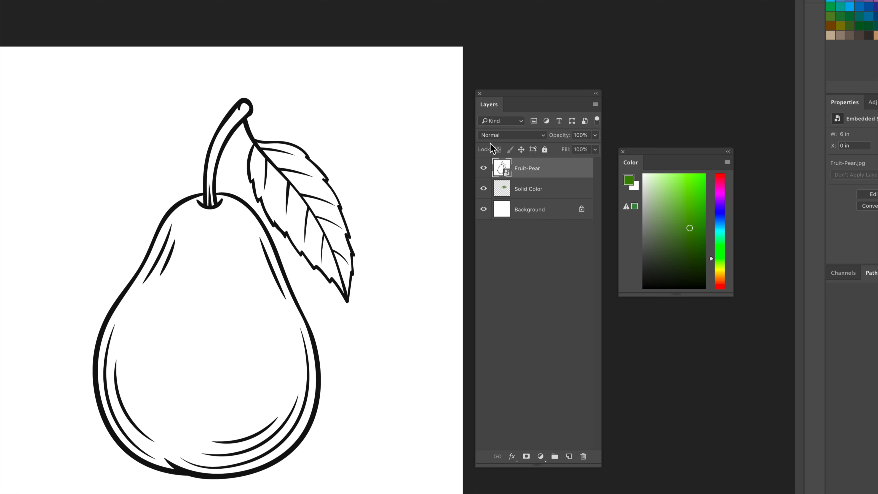
{"action": "left_click", "coordinate": [505, 136]}
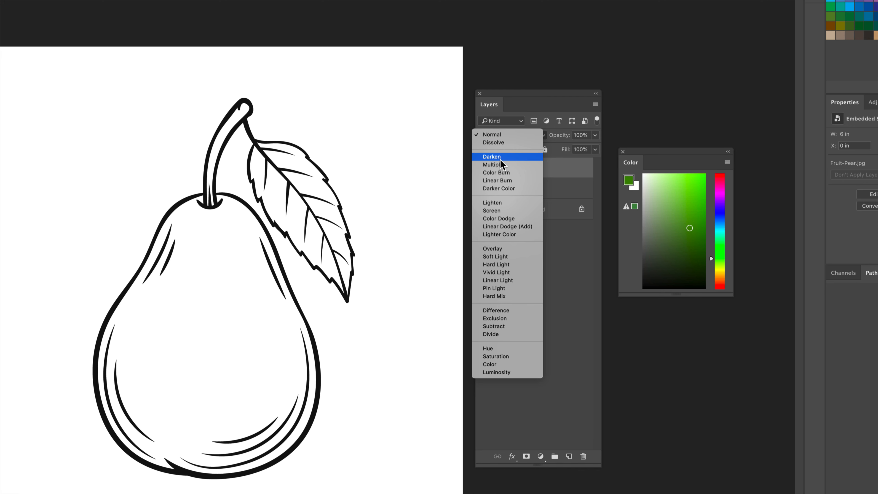
{"action": "left_click", "coordinate": [524, 171]}
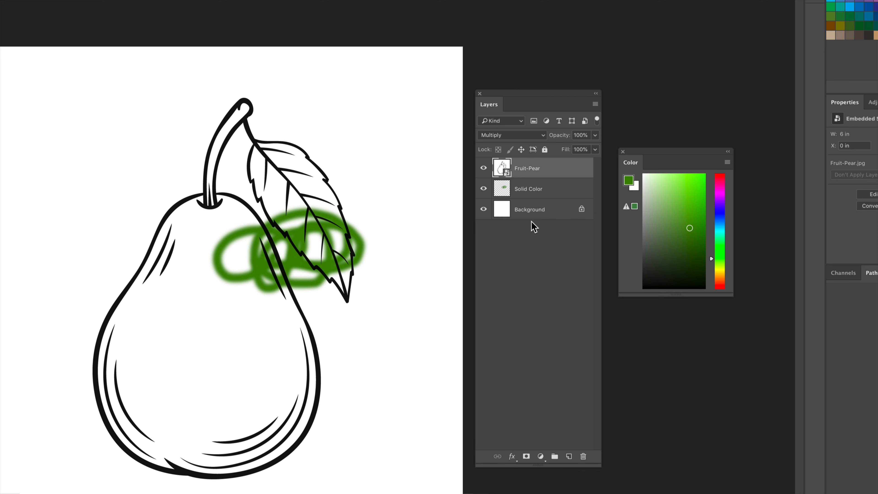
Paint green strokes on the Solid Color layer across the middle of the pear
{"action": "left_click", "coordinate": [549, 190]}
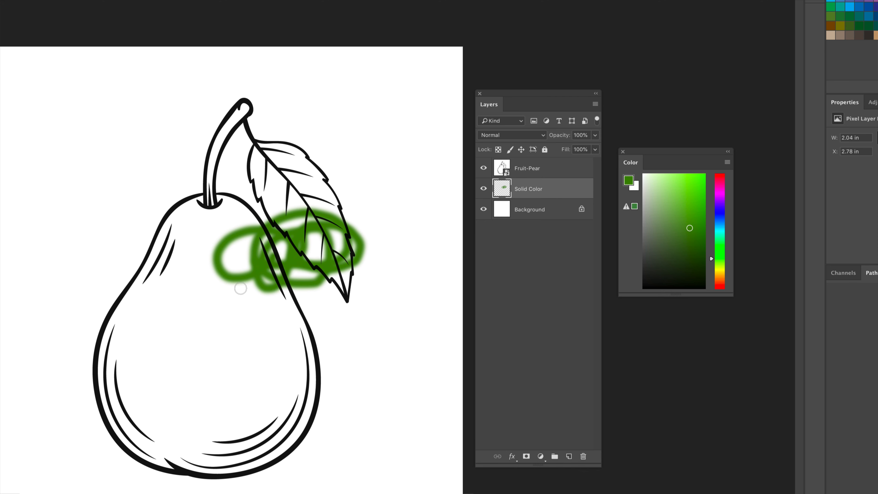
{"action": "mouse_move", "coordinate": [240, 288]}
{"action": "left_mouse_down"}
{"action": "mouse_move", "coordinate": [242, 308]}
{"action": "mouse_move", "coordinate": [275, 324]}
{"action": "mouse_move", "coordinate": [261, 334]}
{"action": "mouse_move", "coordinate": [289, 296]}
{"action": "mouse_move", "coordinate": [257, 268]}
{"action": "mouse_move", "coordinate": [305, 321]}
{"action": "mouse_move", "coordinate": [338, 324]}
{"action": "left_mouse_up"}
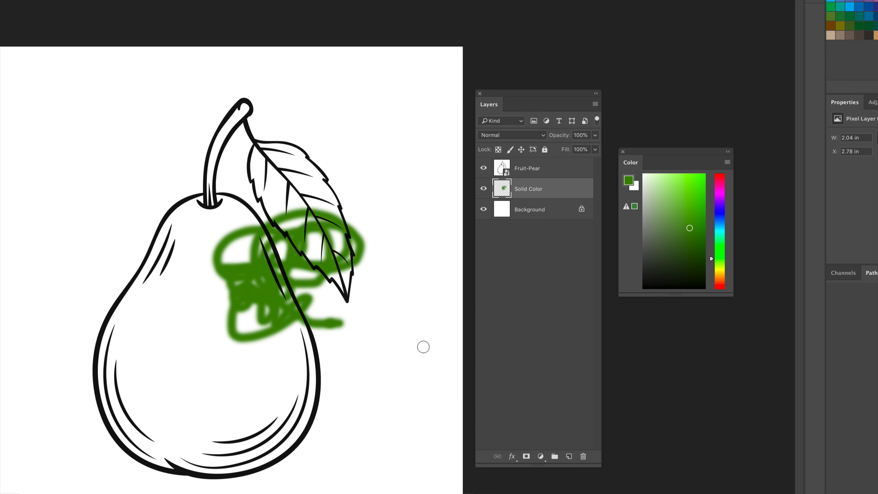
Lock the Fruit-Pear line-art layer completely and make the Solid Color layer active again
{"action": "left_click", "coordinate": [544, 176]}
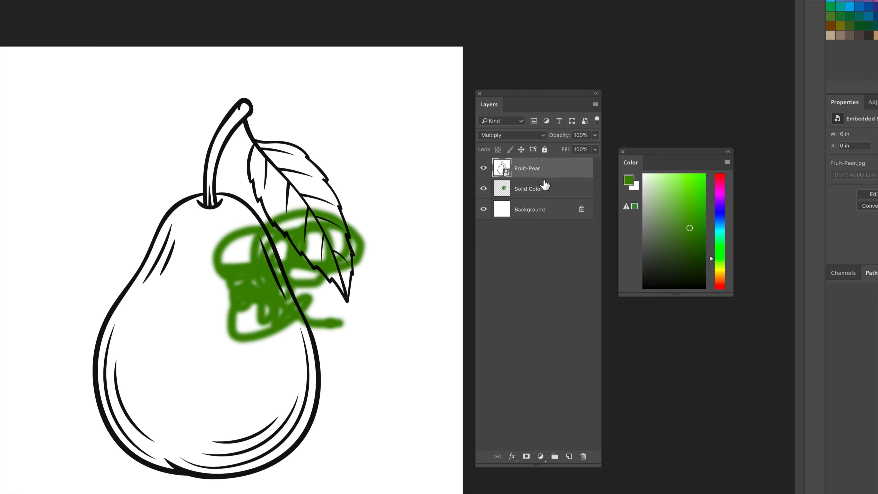
{"action": "left_click", "coordinate": [545, 150]}
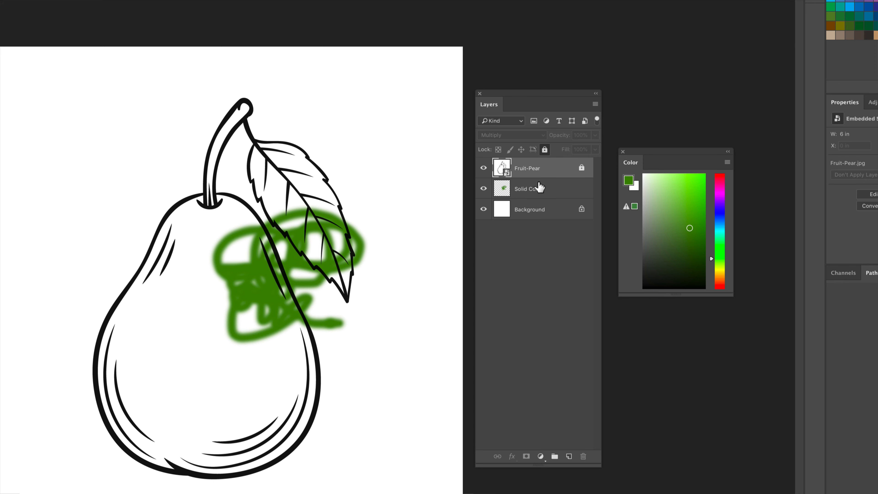
{"action": "left_click", "coordinate": [539, 188]}
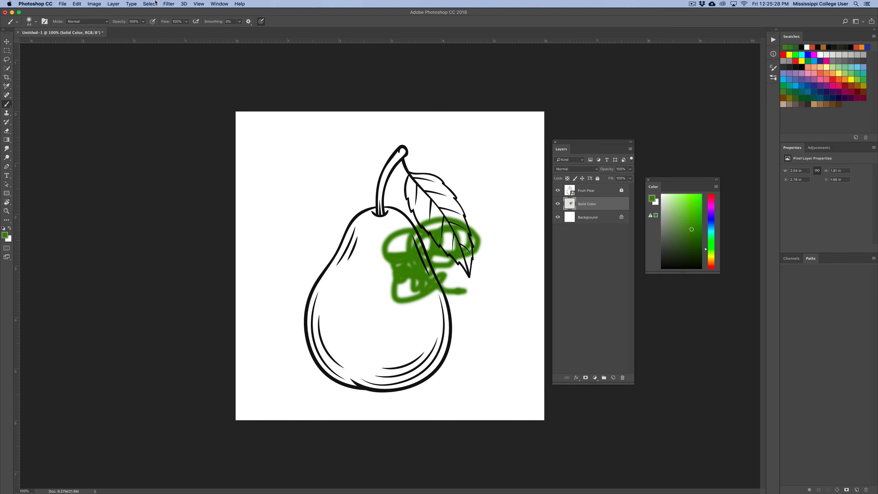
Select the whole canvas and delete all the green paint from the Solid Color layer
{"action": "left_click", "coordinate": [154, 5]}
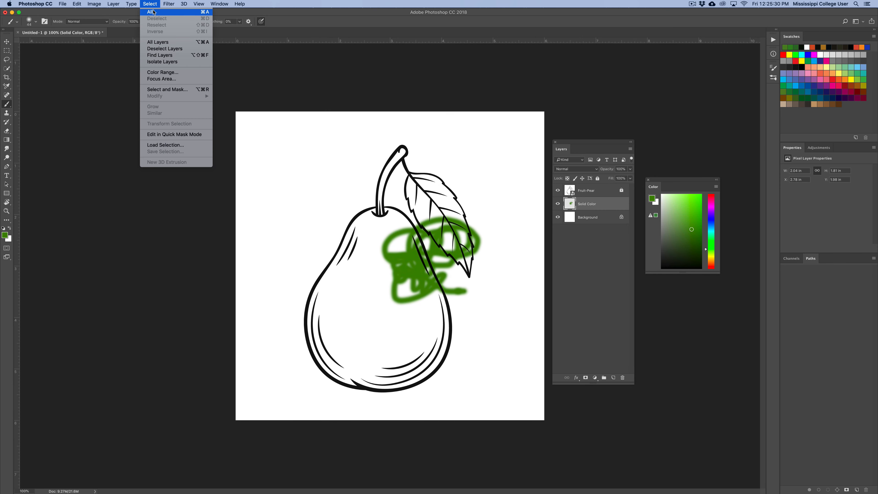
{"action": "left_click", "coordinate": [155, 12]}
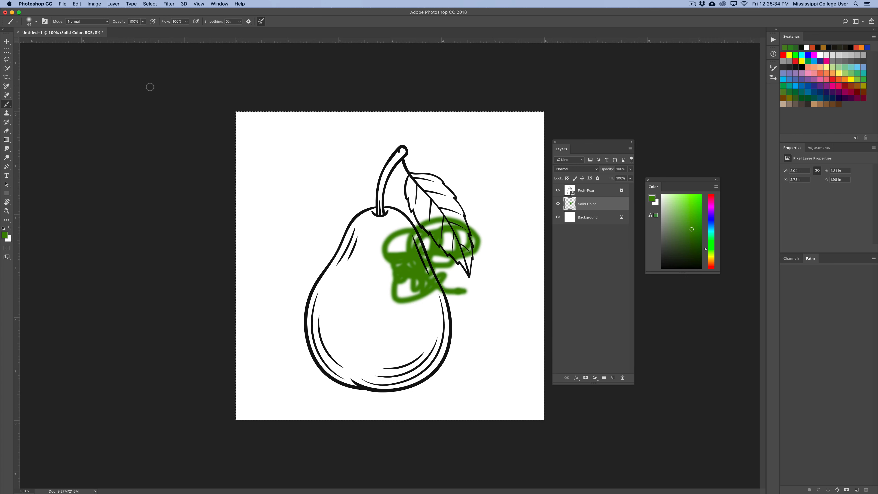
{"action": "key", "text": "Delete"}
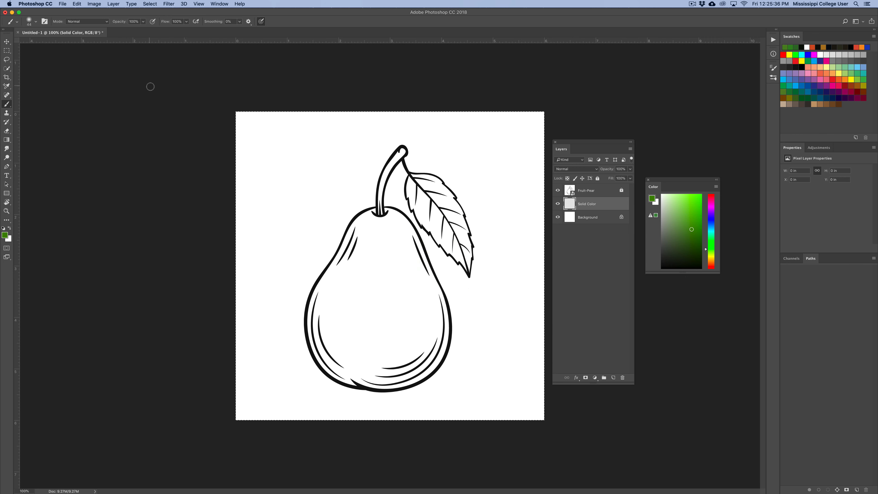
{"action": "left_click", "coordinate": [151, 4]}
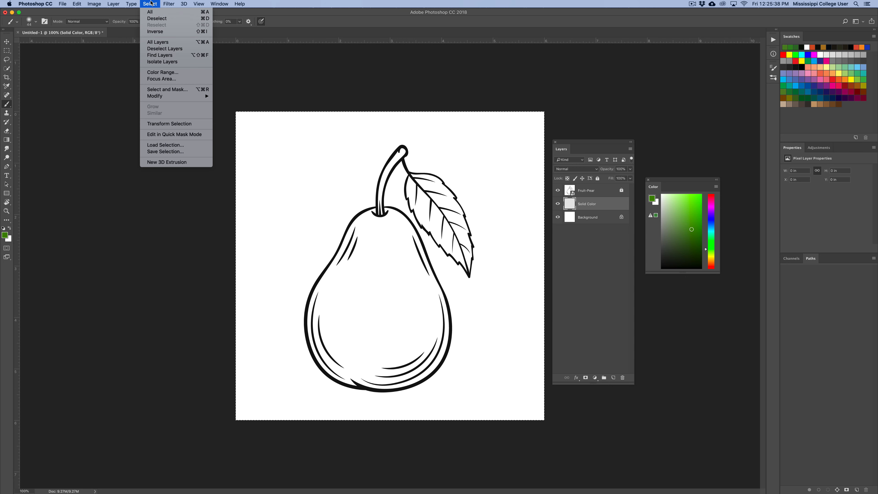
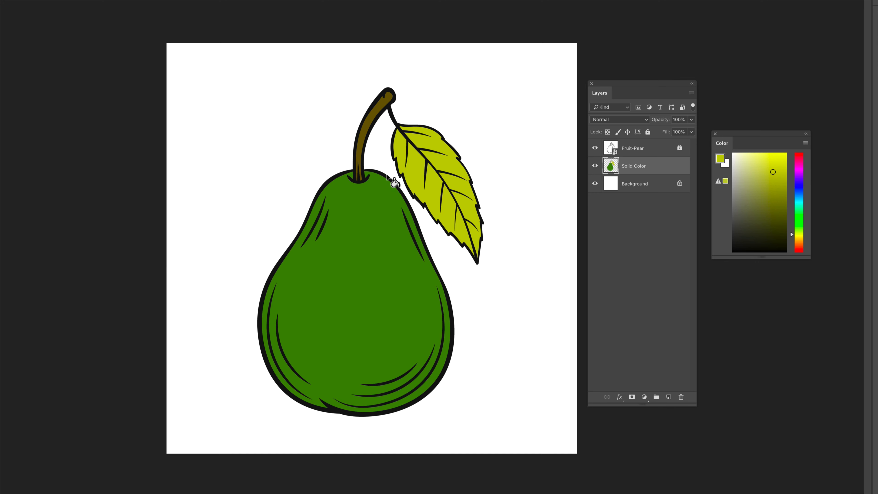
Try filling the pear's stem with the yellow-green colour, then undo the fill
{"action": "left_click", "coordinate": [388, 182]}
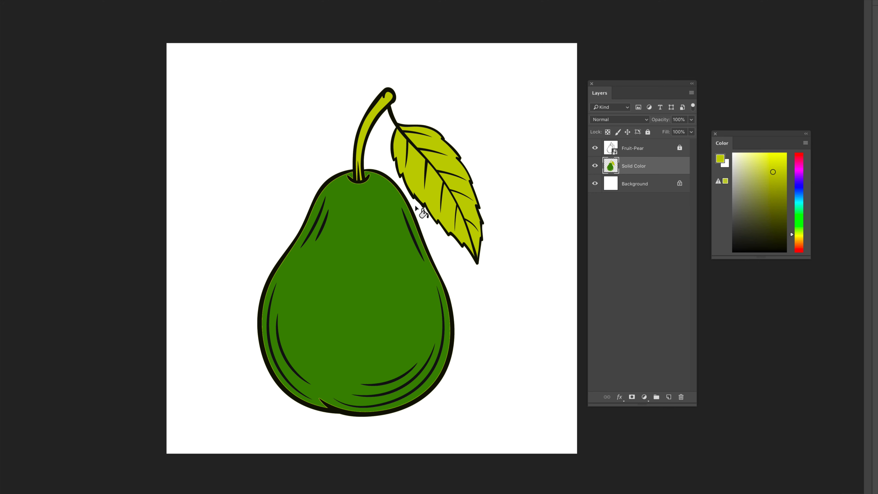
{"action": "key", "text": "ctrl+z"}
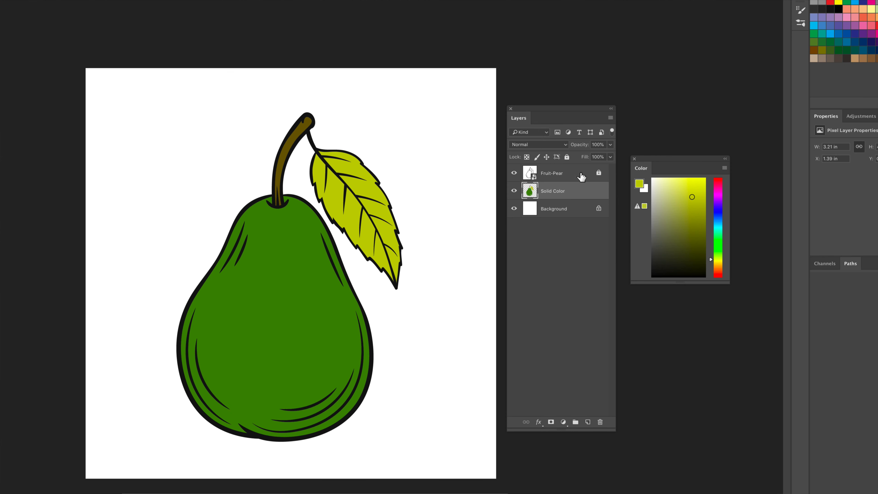
Hide the Fruit-Pear line art to inspect the colour layer alone, then show it again with Solid Color active
{"action": "left_click", "coordinate": [567, 178]}
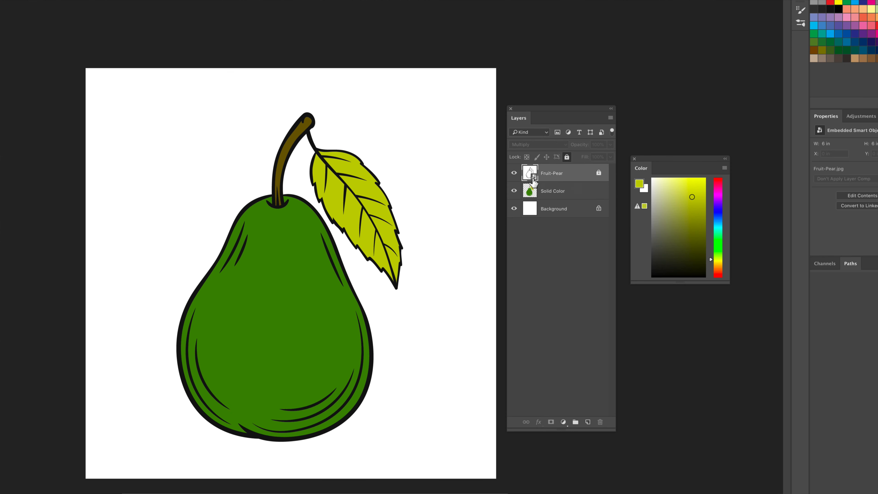
{"action": "left_click", "coordinate": [515, 175]}
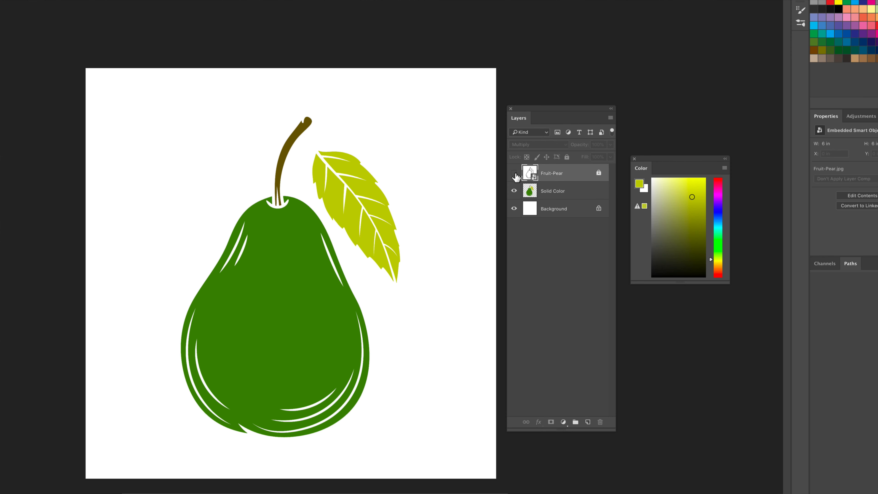
{"action": "left_click", "coordinate": [581, 198]}
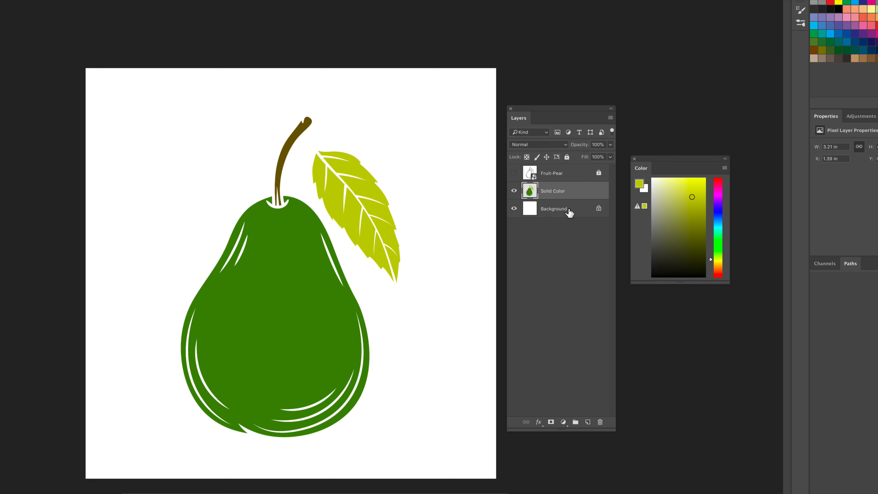
{"action": "left_click", "coordinate": [514, 174]}
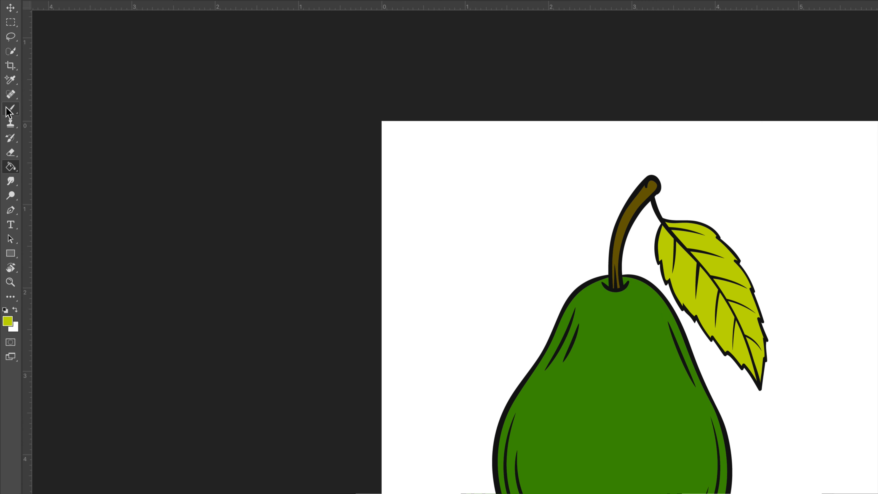
Sample the pear's green with the Eyedropper and pick a darker shade of it as the foreground colour
{"action": "left_click", "coordinate": [6, 104]}
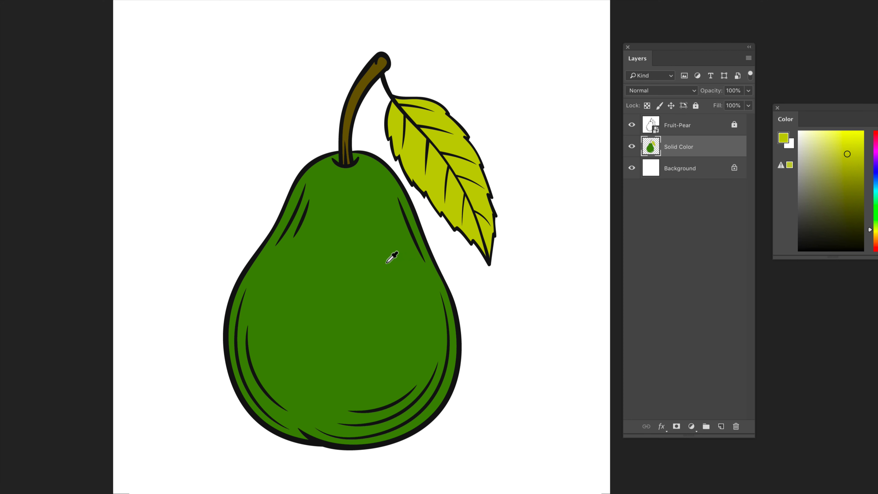
{"action": "left_click", "coordinate": [392, 257]}
{"action": "left_click_drag", "start_coordinate": [387, 264], "coordinate": [372, 263]}
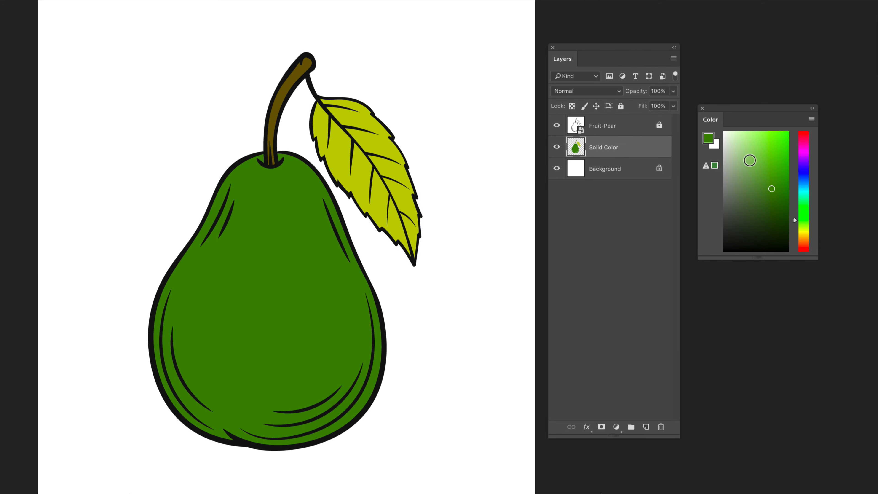
{"action": "left_click", "coordinate": [774, 196]}
{"action": "left_click_drag", "start_coordinate": [774, 196], "coordinate": [776, 213]}
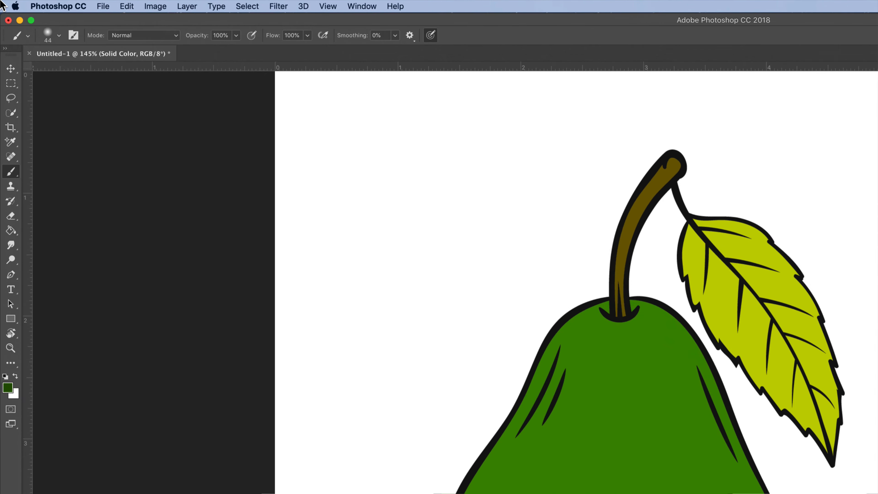
Set the brush to Soft Round at 162 px size with 0% hardness
{"action": "left_click", "coordinate": [59, 36]}
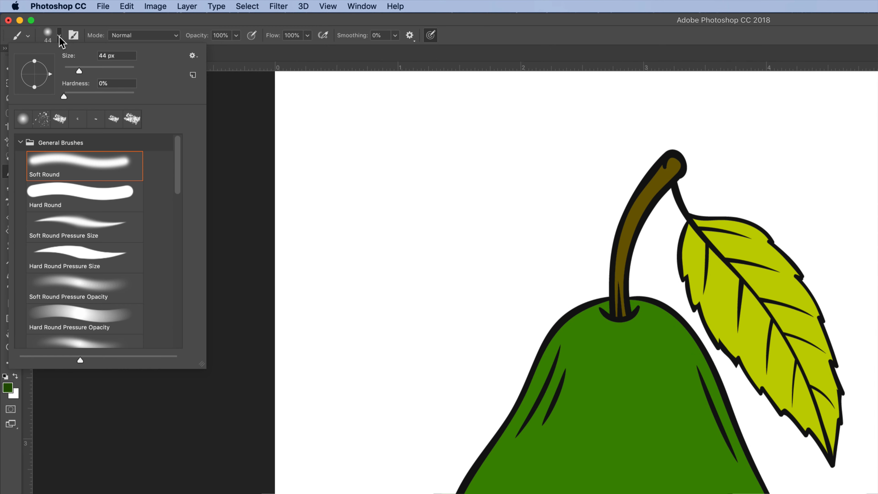
{"action": "left_click_drag", "start_coordinate": [79, 70], "coordinate": [110, 71]}
{"action": "mouse_move", "coordinate": [65, 97]}
{"action": "left_mouse_down"}
{"action": "mouse_move", "coordinate": [76, 95]}
{"action": "mouse_move", "coordinate": [58, 95]}
{"action": "left_mouse_up"}
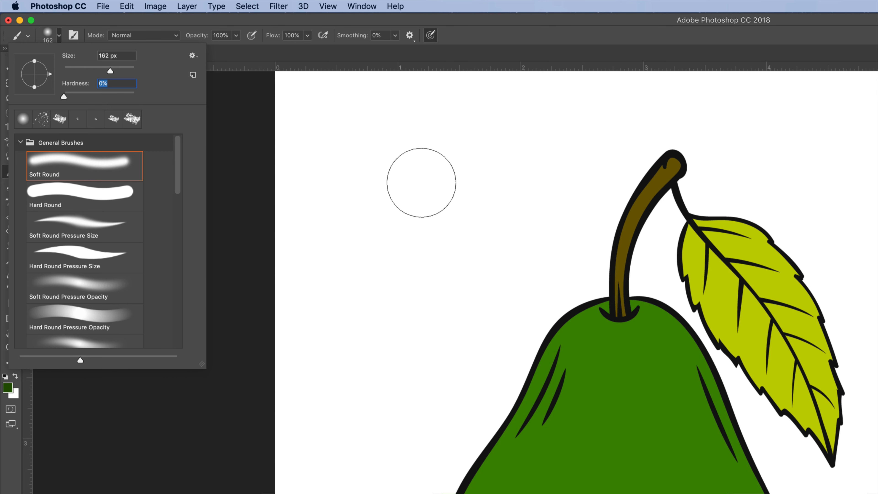
Try painting a dark shadow down the pear's right side on the Solid Color layer, undoing the strokes
{"action": "mouse_move", "coordinate": [322, 166]}
{"action": "left_mouse_down"}
{"action": "mouse_move", "coordinate": [372, 251]}
{"action": "mouse_move", "coordinate": [467, 267]}
{"action": "left_mouse_up"}
{"action": "mouse_move", "coordinate": [453, 237]}
{"action": "left_mouse_down"}
{"action": "mouse_move", "coordinate": [402, 241]}
{"action": "mouse_move", "coordinate": [398, 261]}
{"action": "left_mouse_up"}
{"action": "key", "text": "super+z"}
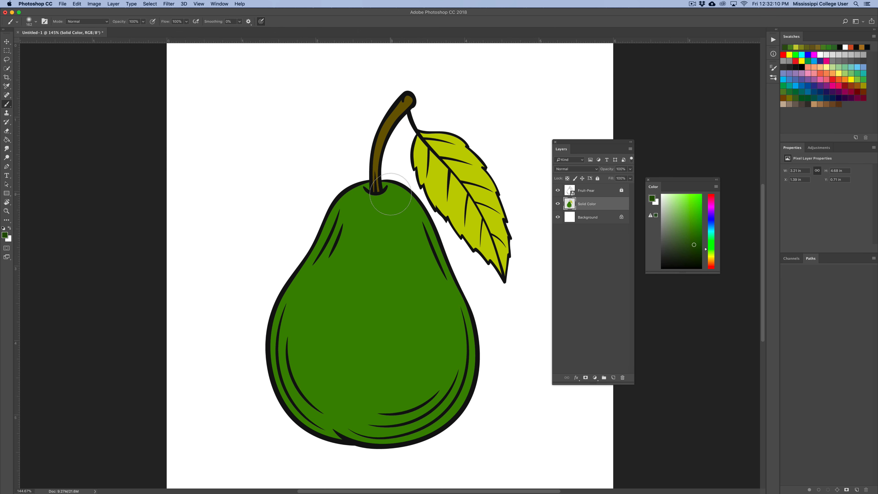
{"action": "mouse_move", "coordinate": [388, 184]}
{"action": "left_mouse_down"}
{"action": "mouse_move", "coordinate": [447, 290]}
{"action": "mouse_move", "coordinate": [461, 397]}
{"action": "mouse_move", "coordinate": [464, 338]}
{"action": "mouse_move", "coordinate": [451, 292]}
{"action": "mouse_move", "coordinate": [472, 386]}
{"action": "mouse_move", "coordinate": [457, 417]}
{"action": "mouse_move", "coordinate": [402, 445]}
{"action": "mouse_move", "coordinate": [365, 447]}
{"action": "mouse_move", "coordinate": [396, 446]}
{"action": "mouse_move", "coordinate": [426, 424]}
{"action": "mouse_move", "coordinate": [457, 364]}
{"action": "left_mouse_up"}
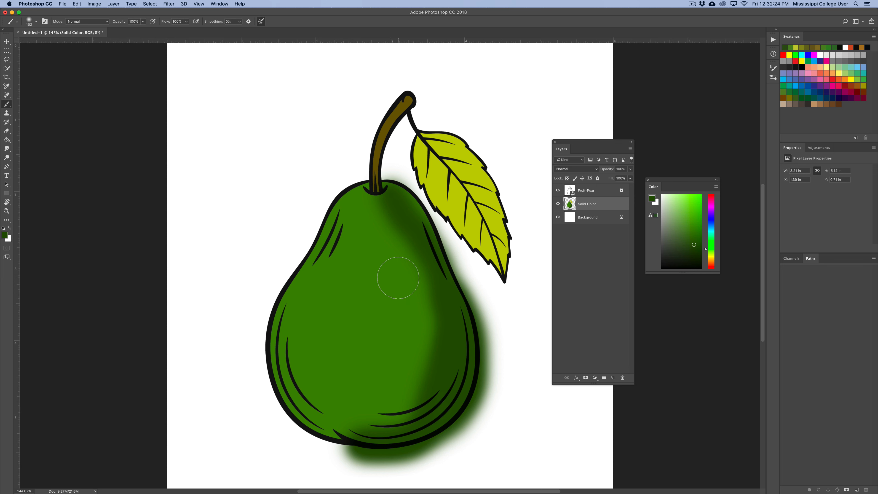
{"action": "key", "text": "super+z"}
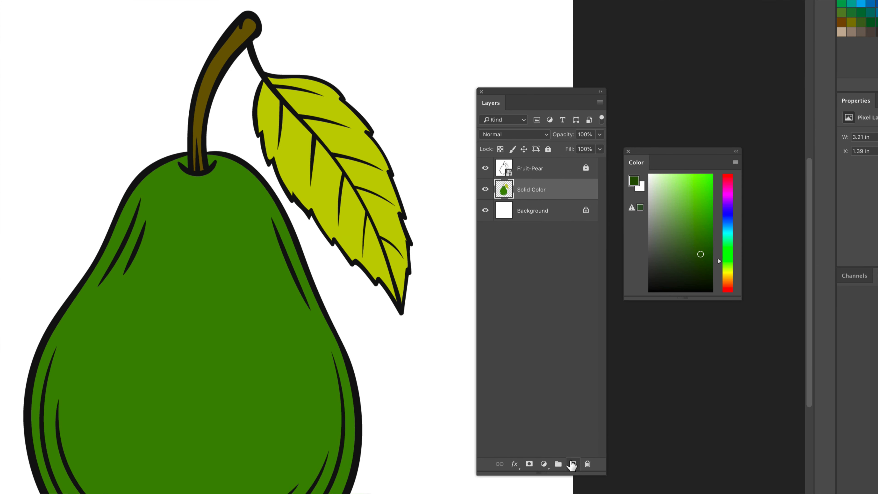
Add a new layer above Solid Color named Highlights and Shadows and clip it to Solid Color
{"action": "left_click", "coordinate": [572, 464]}
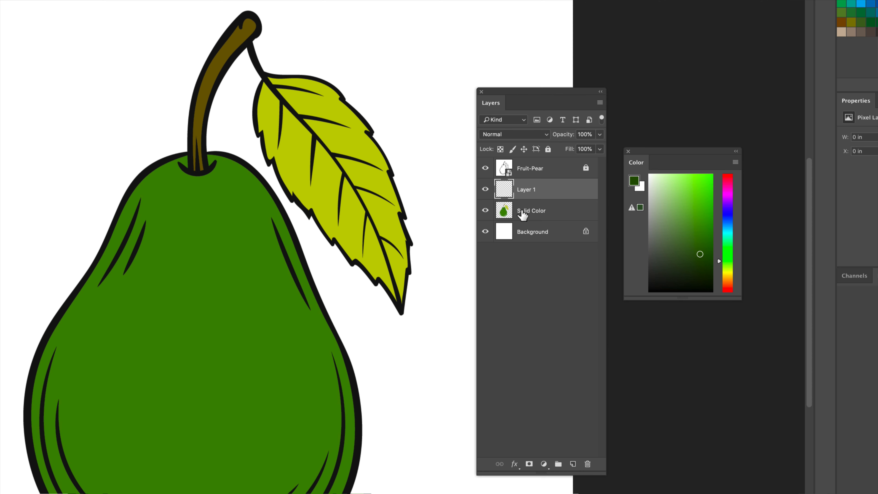
{"action": "double_click", "coordinate": [526, 191]}
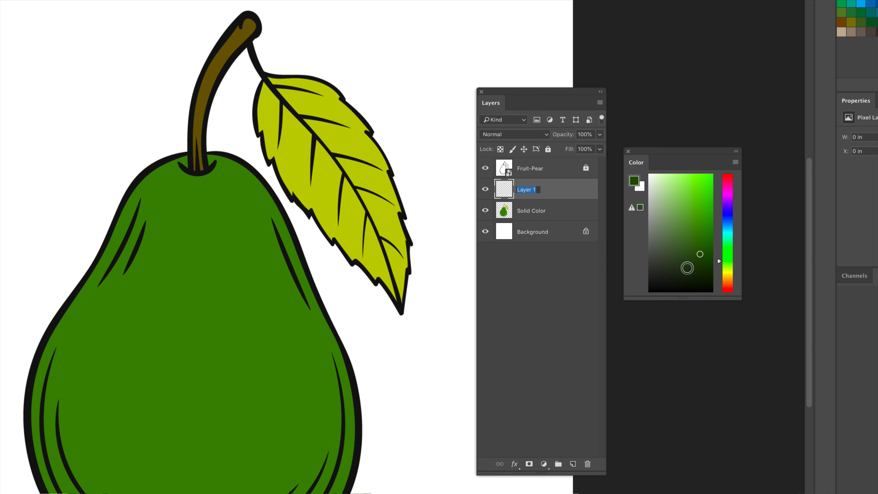
{"action": "type", "text": "Highlights and Shadows"}
{"action": "key", "text": "Return"}
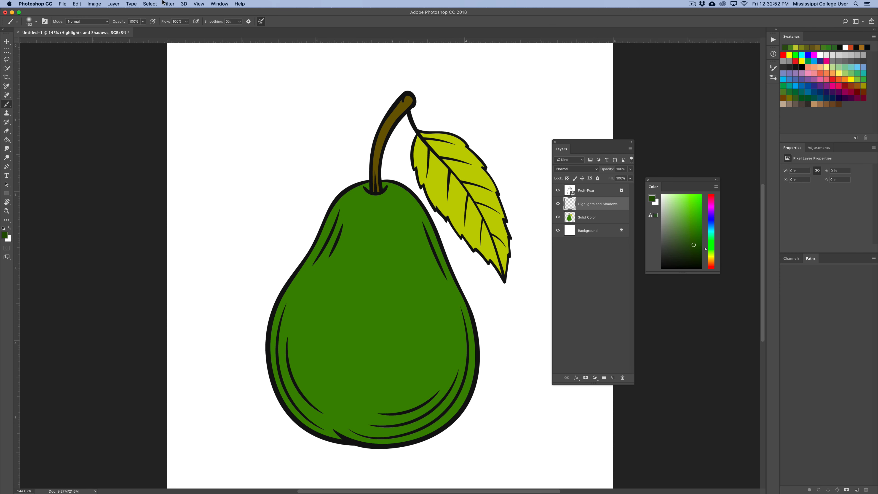
{"action": "left_click", "coordinate": [110, 5]}
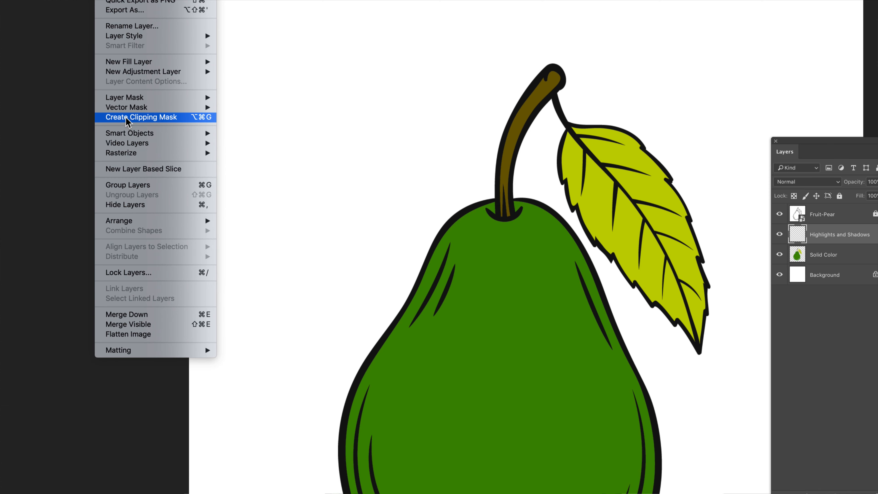
{"action": "left_click", "coordinate": [127, 117]}
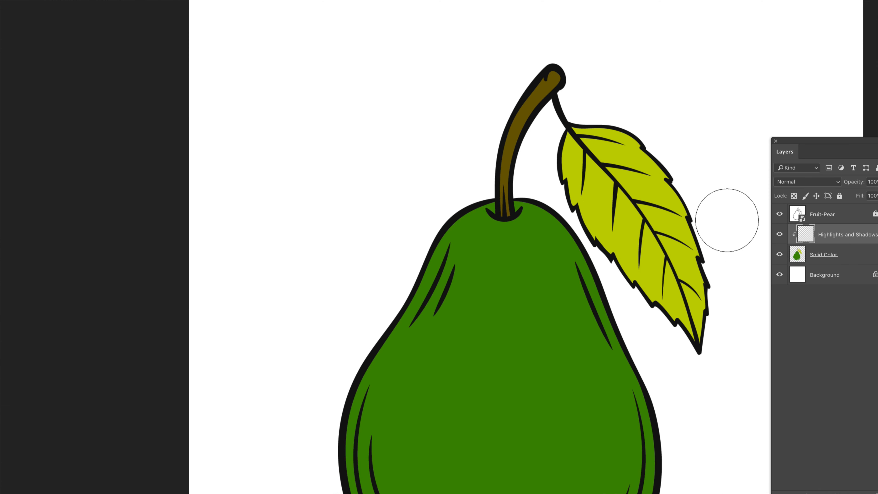
Paint dark green shadow strokes down the pear's right side on the Highlights and Shadows layer
{"action": "left_click_drag", "start_coordinate": [537, 342], "coordinate": [573, 481]}
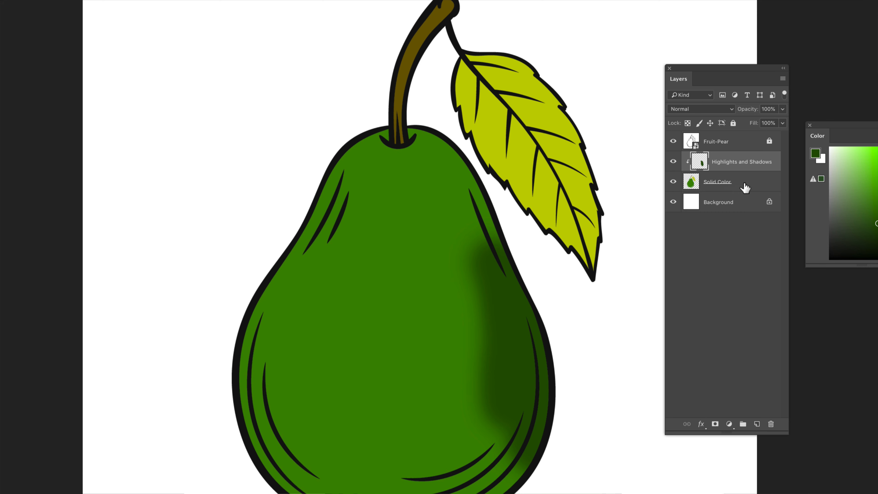
{"action": "left_click", "coordinate": [746, 187]}
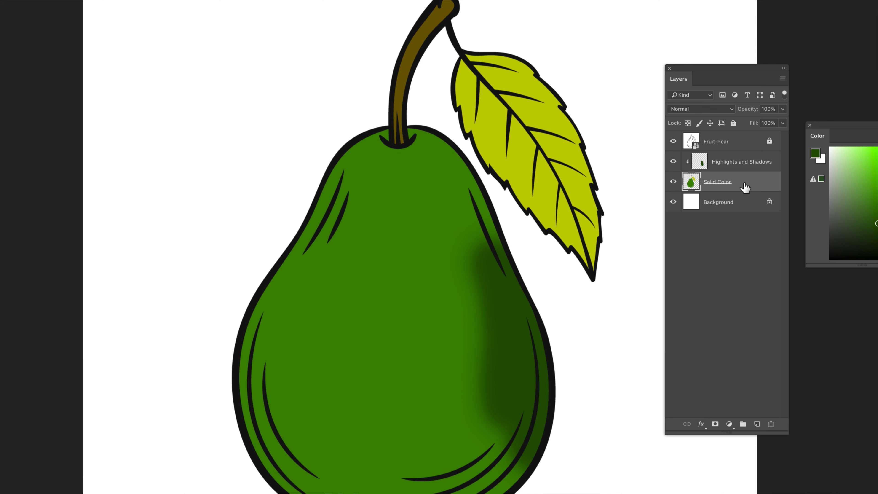
{"action": "left_click", "coordinate": [730, 162]}
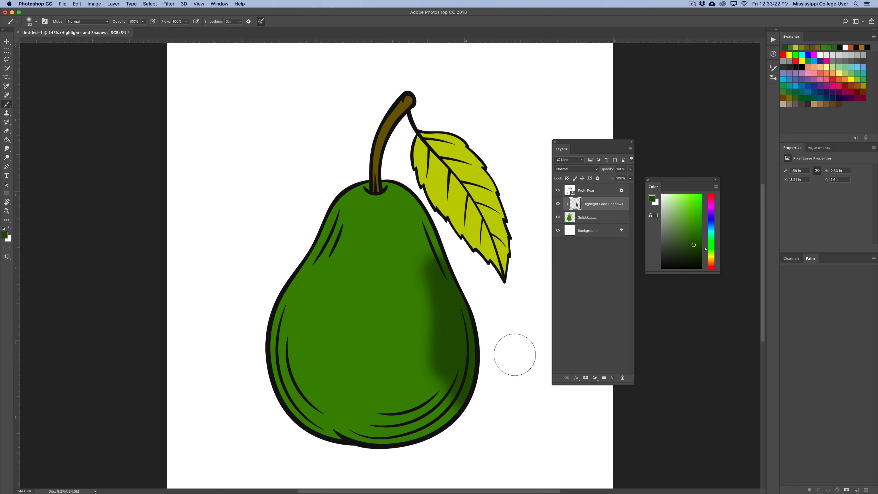
{"action": "mouse_move", "coordinate": [451, 393]}
{"action": "left_mouse_down"}
{"action": "mouse_move", "coordinate": [450, 405]}
{"action": "mouse_move", "coordinate": [429, 413]}
{"action": "mouse_move", "coordinate": [310, 431]}
{"action": "mouse_move", "coordinate": [423, 406]}
{"action": "mouse_move", "coordinate": [441, 353]}
{"action": "mouse_move", "coordinate": [429, 311]}
{"action": "left_mouse_up"}
{"action": "mouse_move", "coordinate": [428, 249]}
{"action": "left_mouse_down"}
{"action": "mouse_move", "coordinate": [469, 344]}
{"action": "mouse_move", "coordinate": [444, 382]}
{"action": "mouse_move", "coordinate": [358, 422]}
{"action": "mouse_move", "coordinate": [317, 433]}
{"action": "mouse_move", "coordinate": [284, 428]}
{"action": "left_mouse_up"}
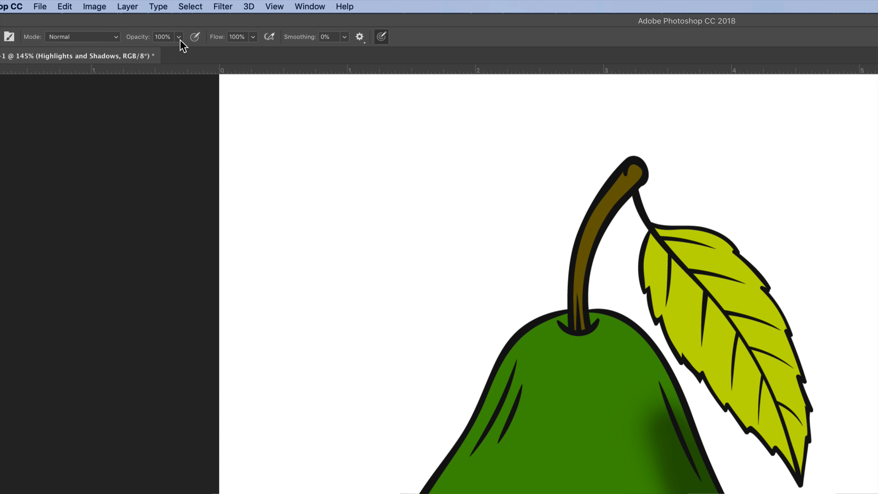
Lower the brush opacity to 28% and paint a soft shadow across the pear's bottom
{"action": "left_click", "coordinate": [180, 39]}
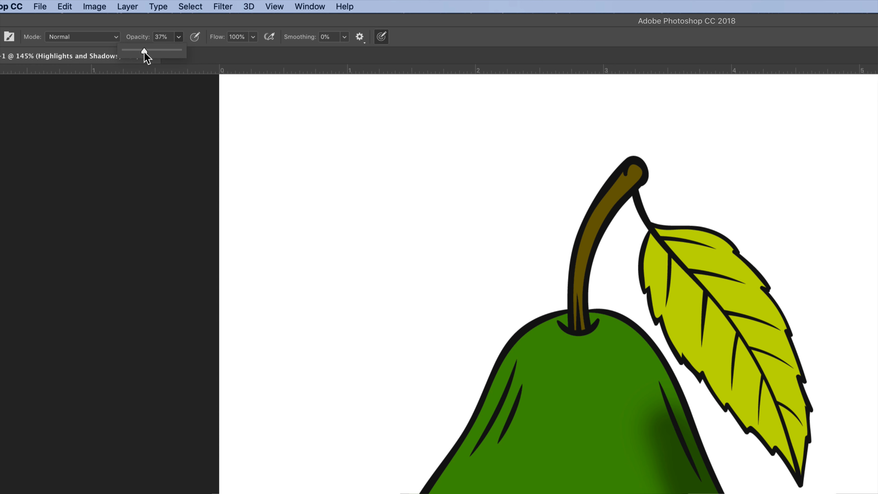
{"action": "left_click_drag", "start_coordinate": [139, 53], "coordinate": [138, 53]}
{"action": "left_click", "coordinate": [181, 26]}
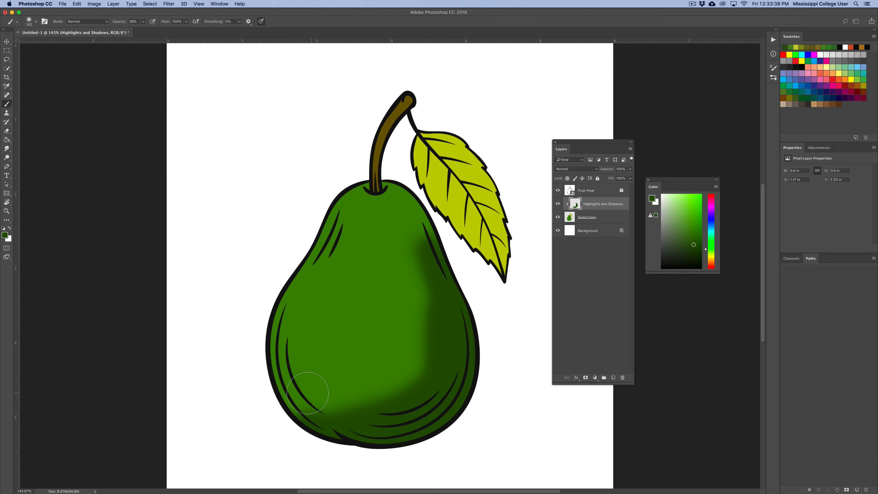
{"action": "mouse_move", "coordinate": [312, 401]}
{"action": "left_mouse_down"}
{"action": "mouse_move", "coordinate": [392, 387]}
{"action": "mouse_move", "coordinate": [426, 368]}
{"action": "mouse_move", "coordinate": [360, 392]}
{"action": "mouse_move", "coordinate": [254, 404]}
{"action": "mouse_move", "coordinate": [344, 403]}
{"action": "mouse_move", "coordinate": [418, 361]}
{"action": "mouse_move", "coordinate": [384, 390]}
{"action": "mouse_move", "coordinate": [337, 406]}
{"action": "mouse_move", "coordinate": [422, 344]}
{"action": "mouse_move", "coordinate": [320, 429]}
{"action": "mouse_move", "coordinate": [337, 413]}
{"action": "mouse_move", "coordinate": [259, 410]}
{"action": "mouse_move", "coordinate": [353, 398]}
{"action": "mouse_move", "coordinate": [407, 331]}
{"action": "mouse_move", "coordinate": [420, 288]}
{"action": "mouse_move", "coordinate": [404, 366]}
{"action": "mouse_move", "coordinate": [427, 275]}
{"action": "mouse_move", "coordinate": [402, 356]}
{"action": "mouse_move", "coordinate": [417, 255]}
{"action": "mouse_move", "coordinate": [407, 210]}
{"action": "mouse_move", "coordinate": [420, 250]}
{"action": "mouse_move", "coordinate": [389, 185]}
{"action": "mouse_move", "coordinate": [409, 204]}
{"action": "mouse_move", "coordinate": [432, 253]}
{"action": "mouse_move", "coordinate": [404, 281]}
{"action": "mouse_move", "coordinate": [406, 324]}
{"action": "mouse_move", "coordinate": [349, 388]}
{"action": "mouse_move", "coordinate": [409, 370]}
{"action": "mouse_move", "coordinate": [422, 353]}
{"action": "mouse_move", "coordinate": [406, 377]}
{"action": "mouse_move", "coordinate": [369, 397]}
{"action": "mouse_move", "coordinate": [268, 410]}
{"action": "mouse_move", "coordinate": [427, 439]}
{"action": "mouse_move", "coordinate": [496, 397]}
{"action": "mouse_move", "coordinate": [474, 406]}
{"action": "mouse_move", "coordinate": [478, 389]}
{"action": "mouse_move", "coordinate": [407, 352]}
{"action": "mouse_move", "coordinate": [384, 370]}
{"action": "mouse_move", "coordinate": [372, 414]}
{"action": "left_mouse_up"}
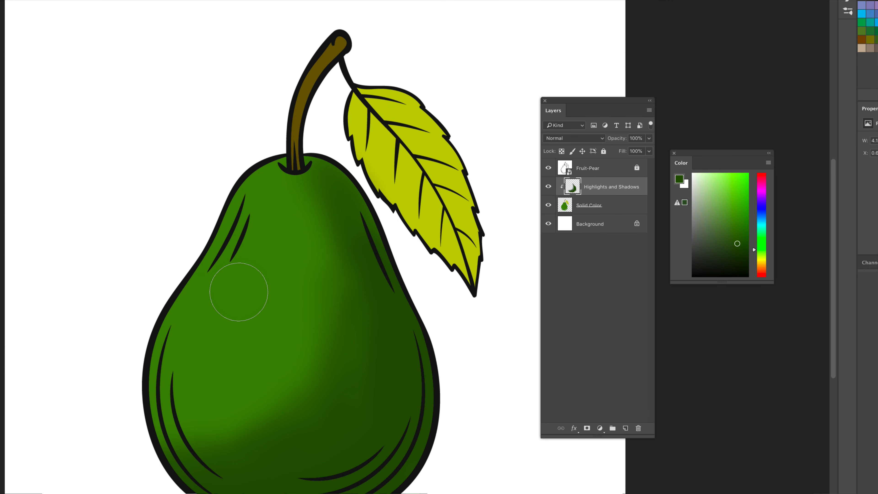
Pick a lighter green and paint soft highlights down the pear's upper left side
{"action": "left_click", "coordinate": [245, 291], "text": "alt"}
{"action": "mouse_move", "coordinate": [728, 224]}
{"action": "left_mouse_down"}
{"action": "mouse_move", "coordinate": [713, 222]}
{"action": "mouse_move", "coordinate": [739, 221]}
{"action": "mouse_move", "coordinate": [723, 195]}
{"action": "left_mouse_up"}
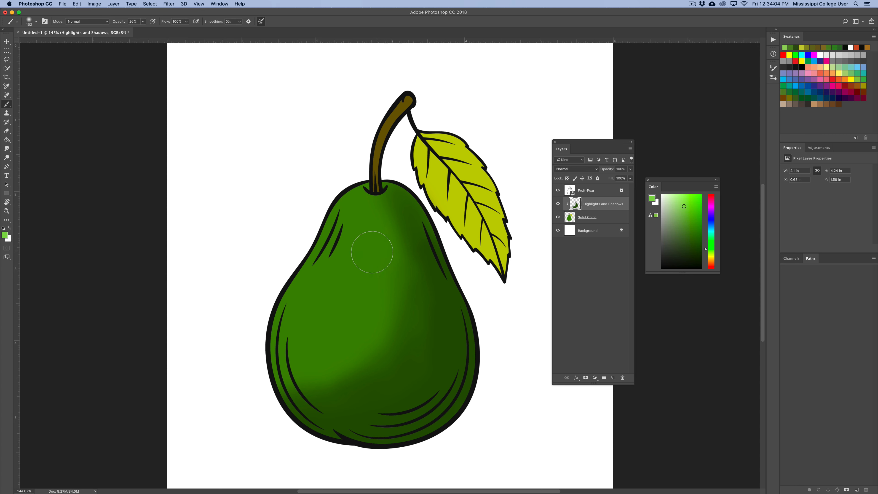
{"action": "mouse_move", "coordinate": [344, 212]}
{"action": "left_mouse_down"}
{"action": "mouse_move", "coordinate": [327, 263]}
{"action": "mouse_move", "coordinate": [326, 252]}
{"action": "mouse_move", "coordinate": [286, 295]}
{"action": "mouse_move", "coordinate": [328, 236]}
{"action": "mouse_move", "coordinate": [266, 329]}
{"action": "mouse_move", "coordinate": [353, 191]}
{"action": "mouse_move", "coordinate": [335, 213]}
{"action": "mouse_move", "coordinate": [346, 241]}
{"action": "mouse_move", "coordinate": [326, 277]}
{"action": "mouse_move", "coordinate": [335, 273]}
{"action": "mouse_move", "coordinate": [276, 303]}
{"action": "mouse_move", "coordinate": [259, 330]}
{"action": "mouse_move", "coordinate": [299, 277]}
{"action": "mouse_move", "coordinate": [291, 296]}
{"action": "mouse_move", "coordinate": [334, 201]}
{"action": "mouse_move", "coordinate": [275, 313]}
{"action": "left_mouse_up"}
{"action": "left_click_drag", "start_coordinate": [273, 352], "coordinate": [275, 370]}
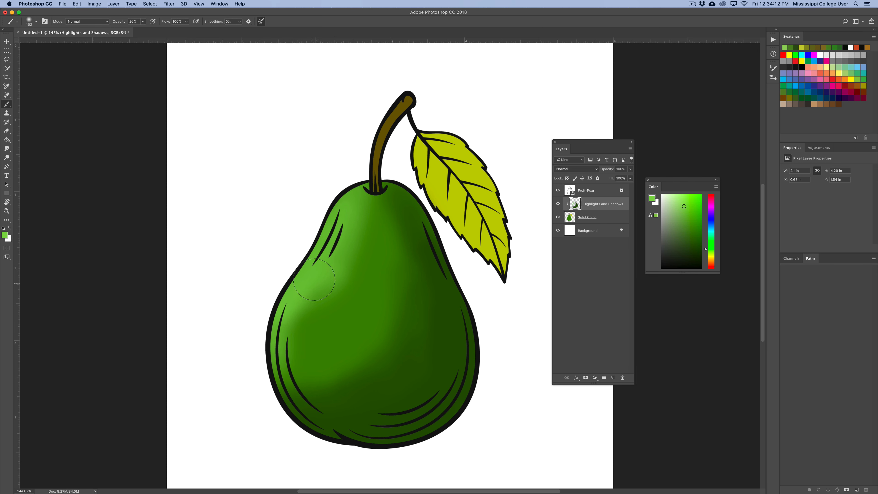
Paint more soft light-green highlights across the middle and lower centre of the pear
{"action": "left_click", "coordinate": [331, 334], "text": "alt"}
{"action": "left_click_drag", "start_coordinate": [372, 372], "coordinate": [430, 287]}
{"action": "mouse_move", "coordinate": [340, 381]}
{"action": "left_mouse_down"}
{"action": "mouse_move", "coordinate": [310, 376]}
{"action": "mouse_move", "coordinate": [402, 320]}
{"action": "mouse_move", "coordinate": [379, 225]}
{"action": "mouse_move", "coordinate": [368, 304]}
{"action": "mouse_move", "coordinate": [347, 351]}
{"action": "mouse_move", "coordinate": [293, 401]}
{"action": "mouse_move", "coordinate": [379, 392]}
{"action": "mouse_move", "coordinate": [353, 392]}
{"action": "mouse_move", "coordinate": [398, 311]}
{"action": "mouse_move", "coordinate": [396, 273]}
{"action": "mouse_move", "coordinate": [409, 272]}
{"action": "mouse_move", "coordinate": [393, 358]}
{"action": "mouse_move", "coordinate": [369, 385]}
{"action": "left_mouse_up"}
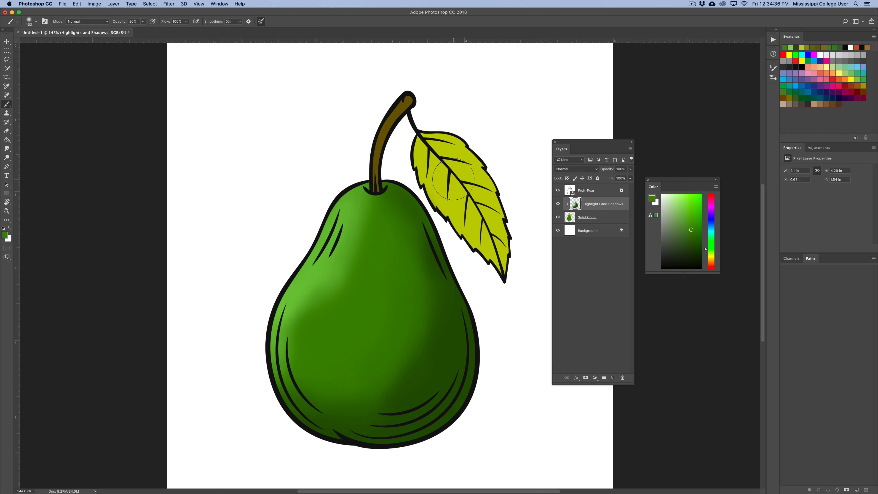
Sample the stem's brown, shade the stem's base darker and add a lighter tan highlight on its tip
{"action": "left_click", "coordinate": [388, 129], "text": "alt"}
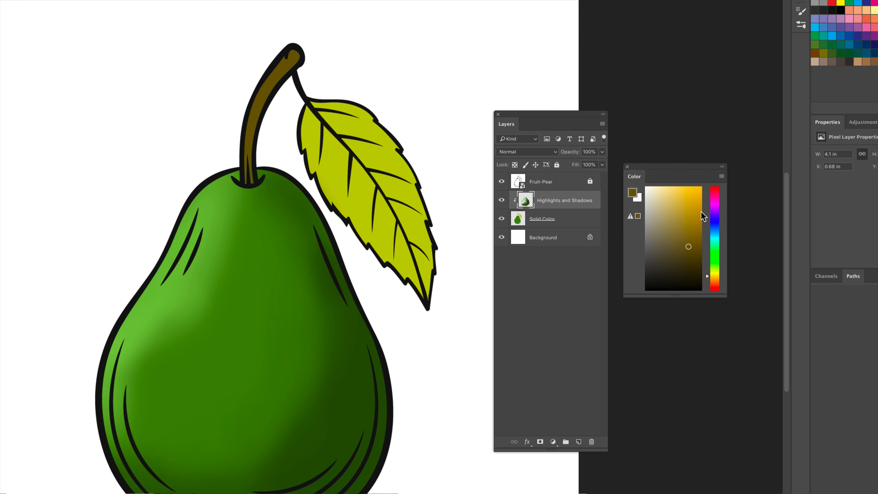
{"action": "mouse_move", "coordinate": [700, 245]}
{"action": "left_mouse_down"}
{"action": "mouse_move", "coordinate": [695, 275]}
{"action": "mouse_move", "coordinate": [687, 266]}
{"action": "left_mouse_up"}
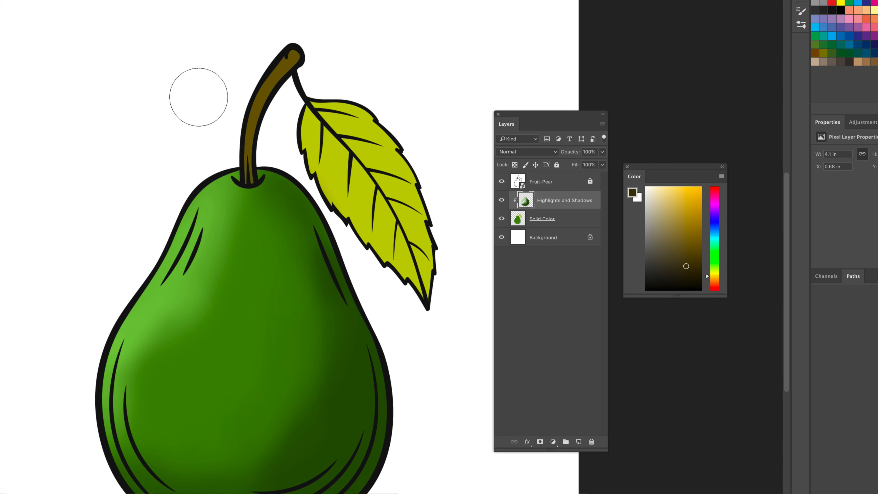
{"action": "mouse_move", "coordinate": [248, 177]}
{"action": "left_mouse_down"}
{"action": "mouse_move", "coordinate": [244, 150]}
{"action": "mouse_move", "coordinate": [247, 180]}
{"action": "left_mouse_up"}
{"action": "mouse_move", "coordinate": [374, 202]}
{"action": "left_mouse_down"}
{"action": "mouse_move", "coordinate": [375, 134]}
{"action": "mouse_move", "coordinate": [383, 144]}
{"action": "left_mouse_up"}
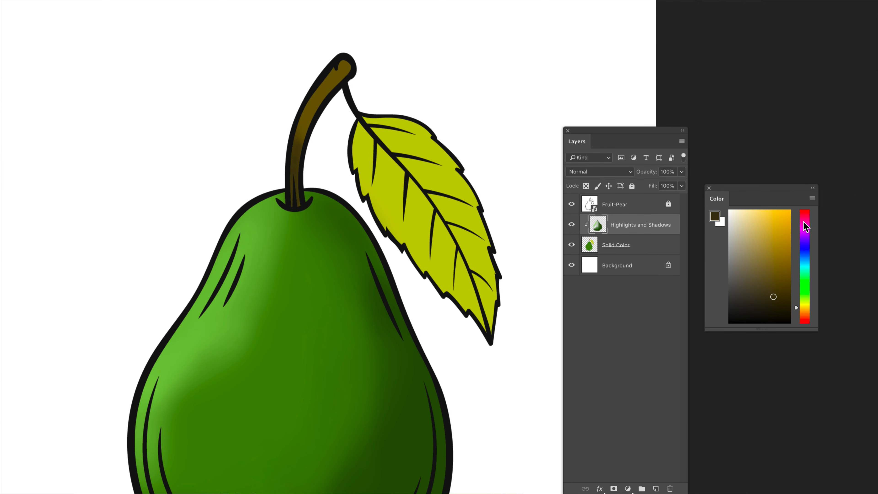
{"action": "mouse_move", "coordinate": [749, 226]}
{"action": "left_mouse_down"}
{"action": "mouse_move", "coordinate": [773, 231]}
{"action": "mouse_move", "coordinate": [758, 234]}
{"action": "left_mouse_up"}
{"action": "left_click_drag", "start_coordinate": [343, 67], "coordinate": [346, 71]}
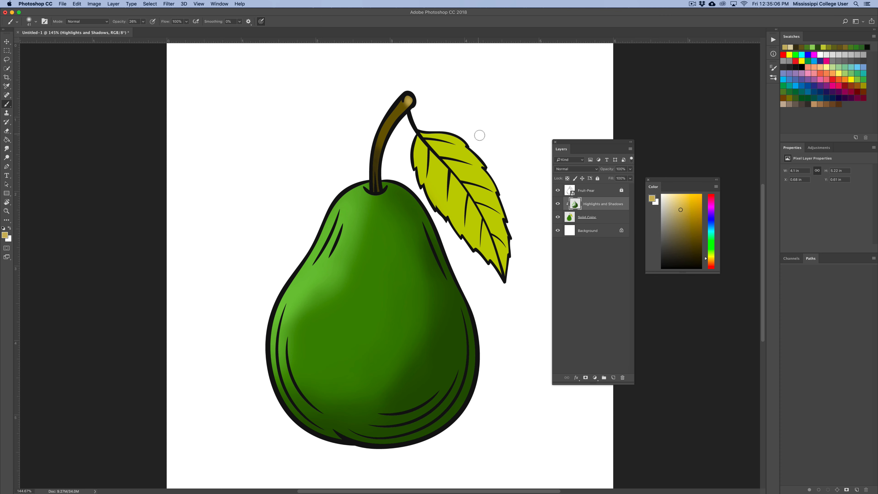
Sample the leaf's yellow-green, choose a darker green with a larger soft brush and paint shading across the leaf
{"action": "left_click", "coordinate": [477, 175], "text": "alt"}
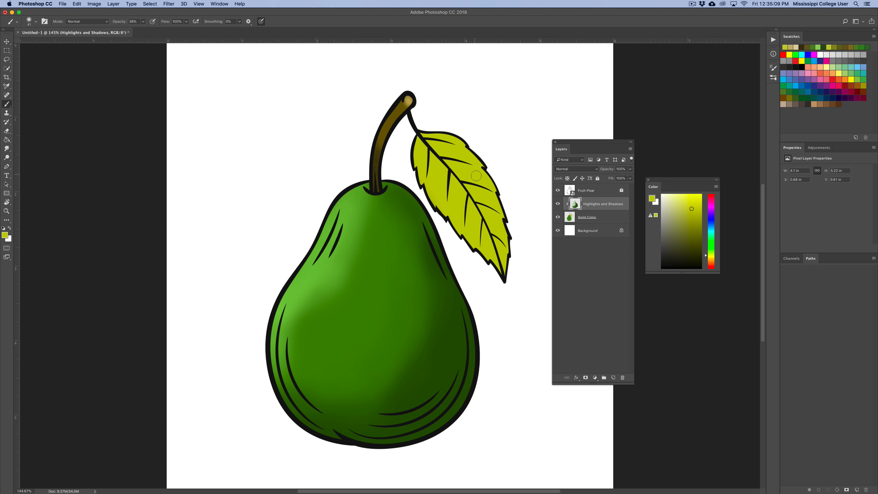
{"action": "left_click", "coordinate": [36, 21]}
{"action": "left_click_drag", "start_coordinate": [46, 45], "coordinate": [63, 45]}
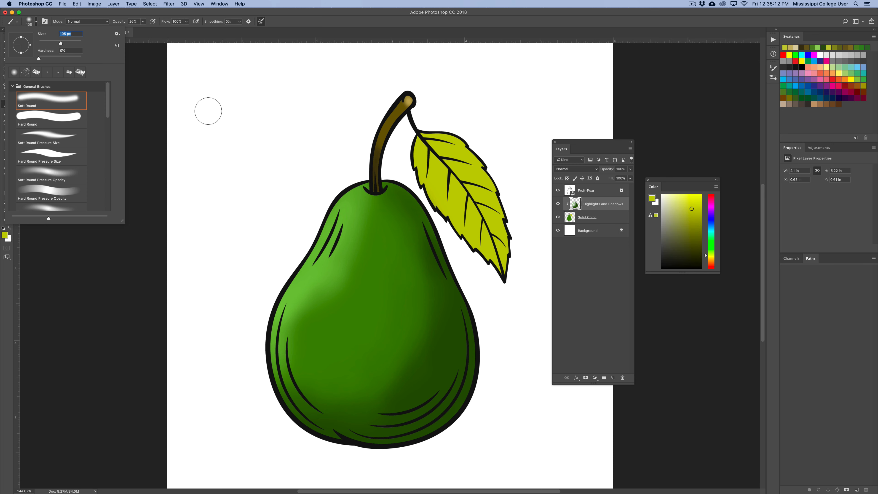
{"action": "left_click", "coordinate": [303, 28]}
{"action": "left_click", "coordinate": [711, 252]}
{"action": "left_click", "coordinate": [690, 222]}
{"action": "key", "text": "bracketright"}
{"action": "key", "text": "bracketright"}
{"action": "key", "text": "bracketright"}
{"action": "mouse_move", "coordinate": [406, 155]}
{"action": "left_mouse_down"}
{"action": "mouse_move", "coordinate": [422, 174]}
{"action": "mouse_move", "coordinate": [413, 150]}
{"action": "mouse_move", "coordinate": [438, 203]}
{"action": "mouse_move", "coordinate": [427, 182]}
{"action": "mouse_move", "coordinate": [438, 181]}
{"action": "mouse_move", "coordinate": [485, 272]}
{"action": "mouse_move", "coordinate": [504, 280]}
{"action": "mouse_move", "coordinate": [514, 242]}
{"action": "left_mouse_up"}
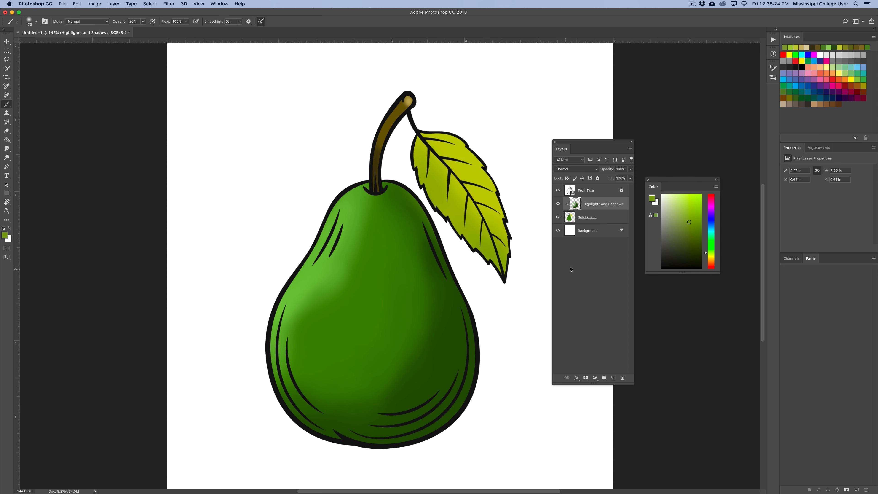
Pick an orange-brown and paint a soft warm tint along the leaf's upper edge
{"action": "left_click", "coordinate": [710, 263]}
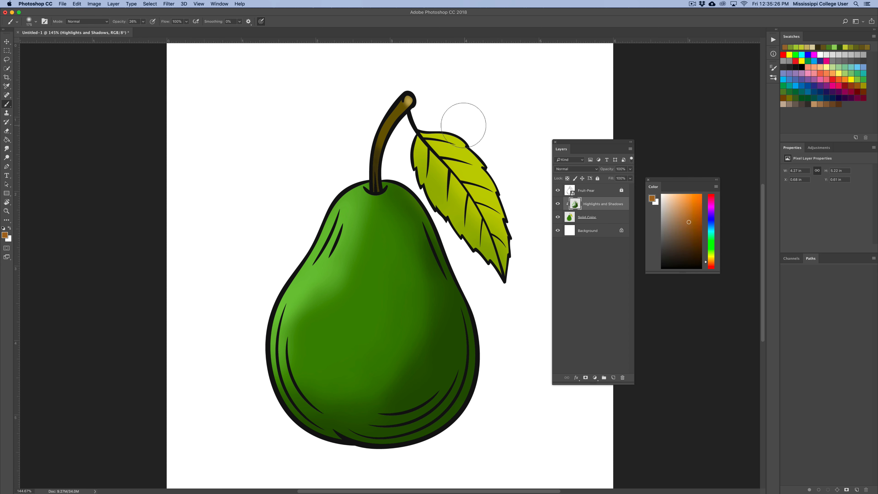
{"action": "mouse_move", "coordinate": [463, 121]}
{"action": "left_mouse_down"}
{"action": "mouse_move", "coordinate": [475, 137]}
{"action": "mouse_move", "coordinate": [455, 131]}
{"action": "mouse_move", "coordinate": [512, 180]}
{"action": "mouse_move", "coordinate": [508, 167]}
{"action": "mouse_move", "coordinate": [530, 196]}
{"action": "mouse_move", "coordinate": [496, 175]}
{"action": "mouse_move", "coordinate": [513, 198]}
{"action": "left_mouse_up"}
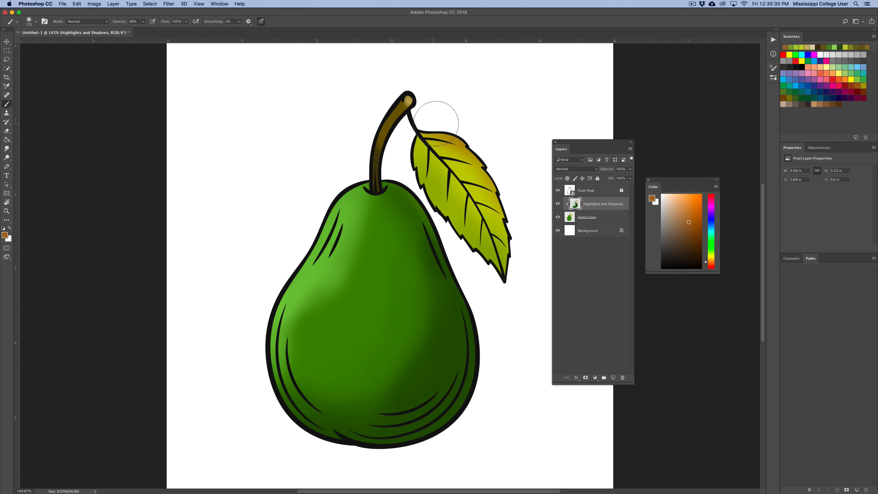
{"action": "mouse_move", "coordinate": [437, 123]}
{"action": "left_mouse_down"}
{"action": "mouse_move", "coordinate": [463, 126]}
{"action": "mouse_move", "coordinate": [514, 181]}
{"action": "mouse_move", "coordinate": [528, 263]}
{"action": "left_mouse_up"}
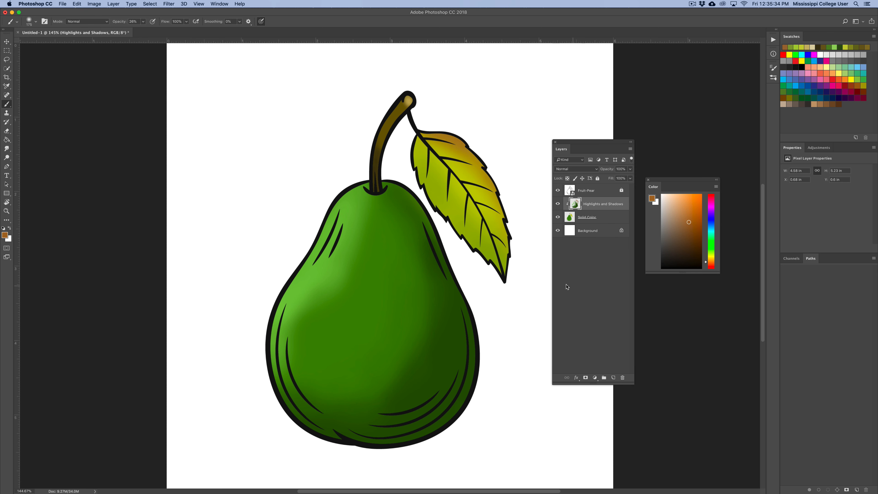
Toggle the line art, highlights and base colour layers off and on to compare the colouring
{"action": "left_click", "coordinate": [7, 41]}
{"action": "left_click", "coordinate": [215, 121]}
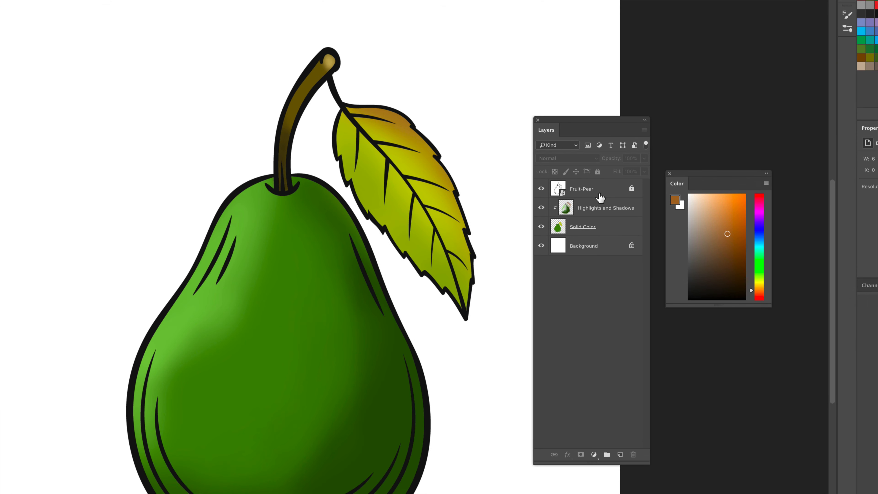
{"action": "left_click", "coordinate": [541, 189]}
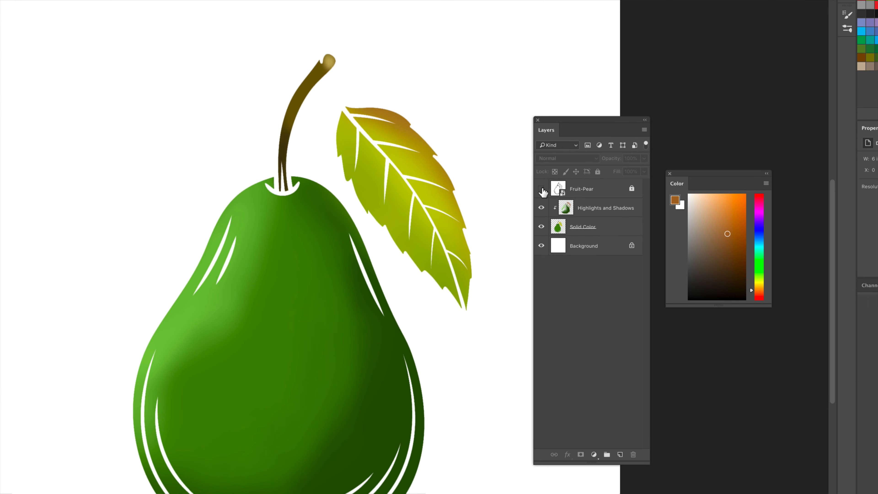
{"action": "left_click", "coordinate": [541, 189]}
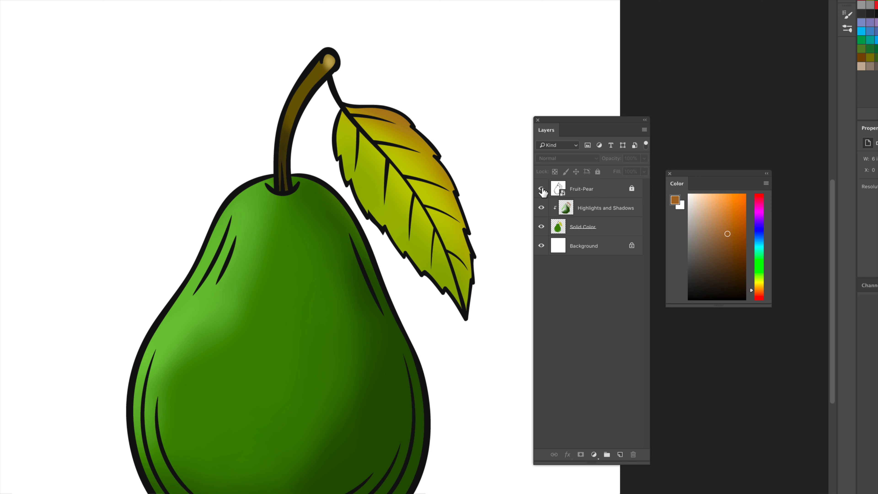
{"action": "left_click", "coordinate": [541, 208]}
{"action": "left_click", "coordinate": [541, 208]}
{"action": "left_click", "coordinate": [541, 208]}
{"action": "left_click", "coordinate": [541, 208]}
{"action": "left_click", "coordinate": [541, 226]}
{"action": "left_click", "coordinate": [542, 227]}
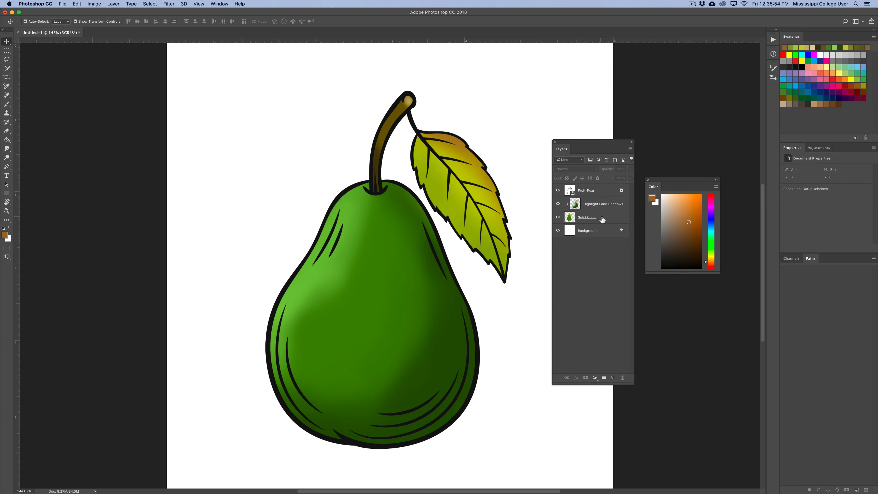
Save the document to the Desktop as Pear.psd in Photoshop format, keeping Maximize Compatibility
{"action": "left_click", "coordinate": [62, 4]}
{"action": "left_click", "coordinate": [96, 77]}
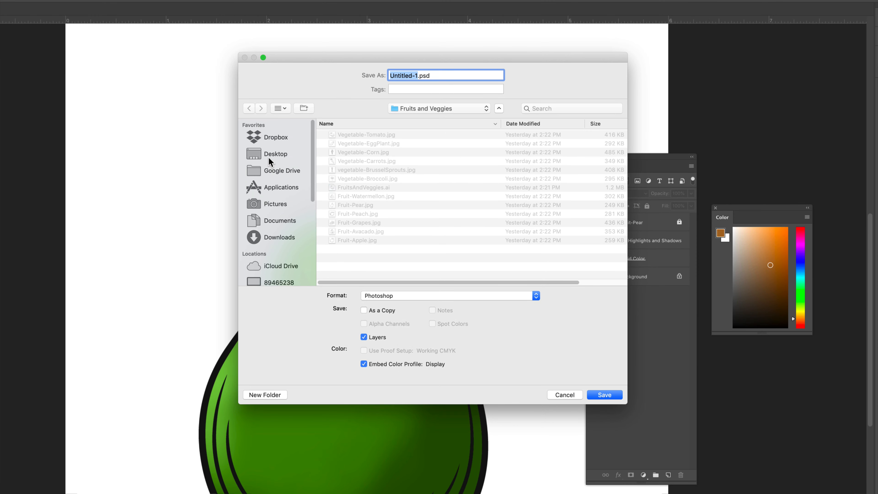
{"action": "left_click", "coordinate": [270, 156]}
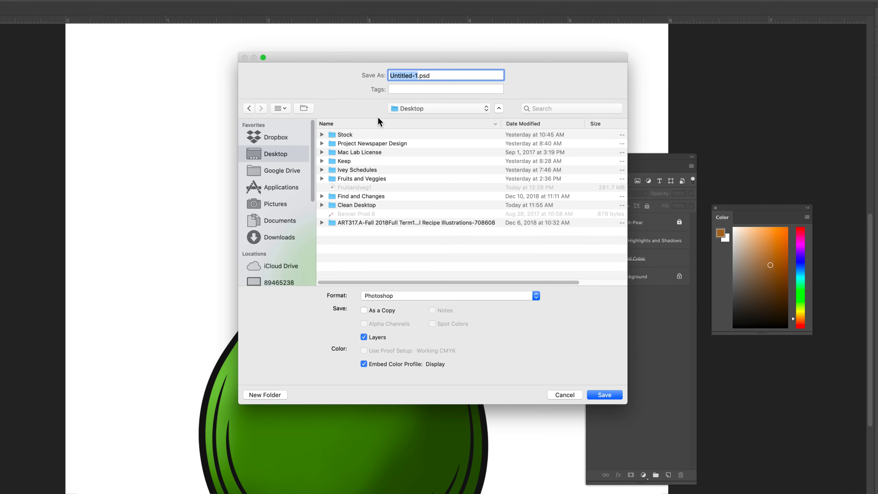
{"action": "type", "text": "Pear"}
{"action": "left_click", "coordinate": [609, 396]}
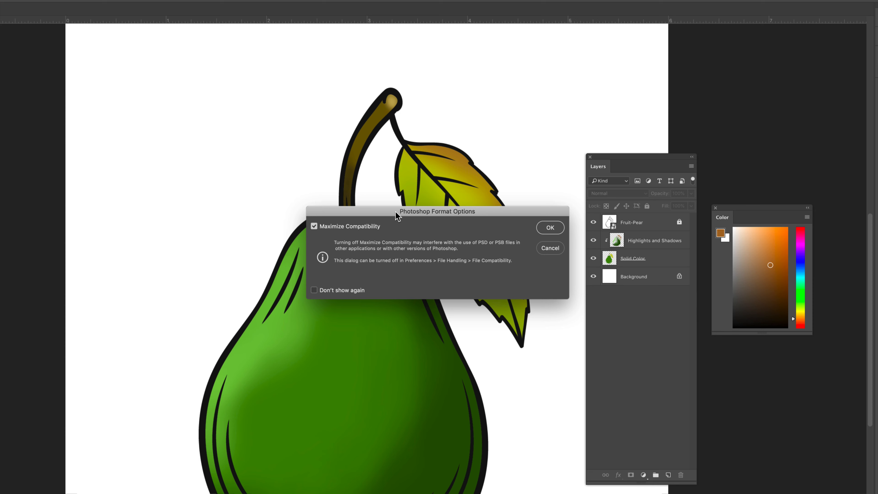
{"action": "left_click", "coordinate": [551, 228]}
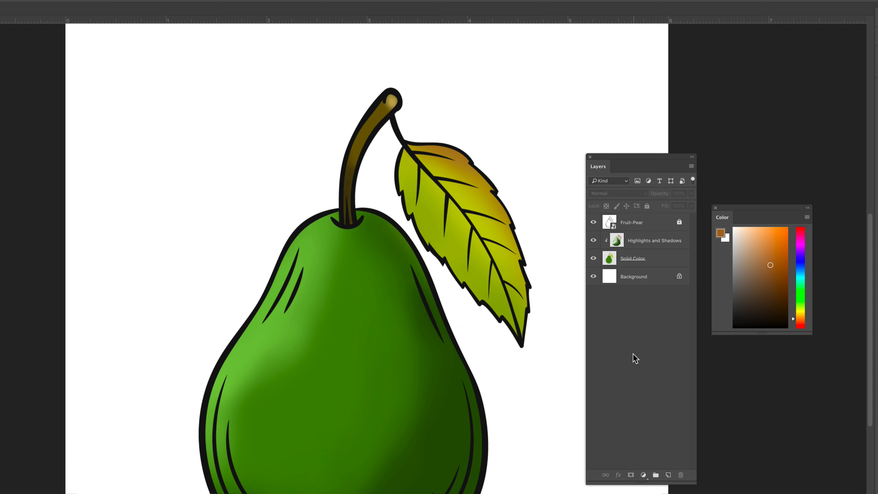